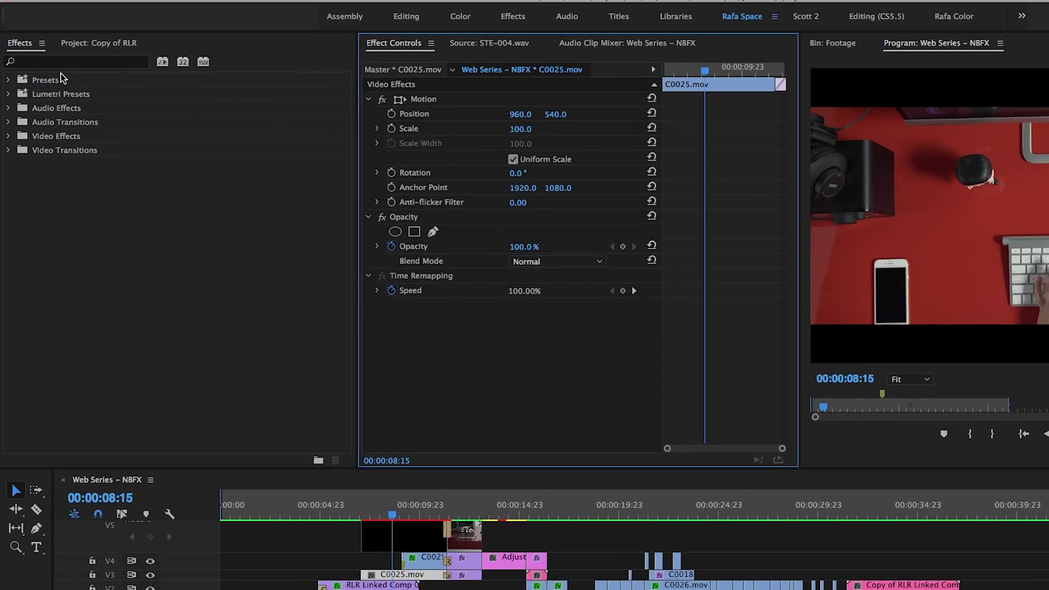
# Search the effects for "propo" and apply the Proportion Helper effect to the selected C0025.mov clip
pyautogui.click(46, 56)
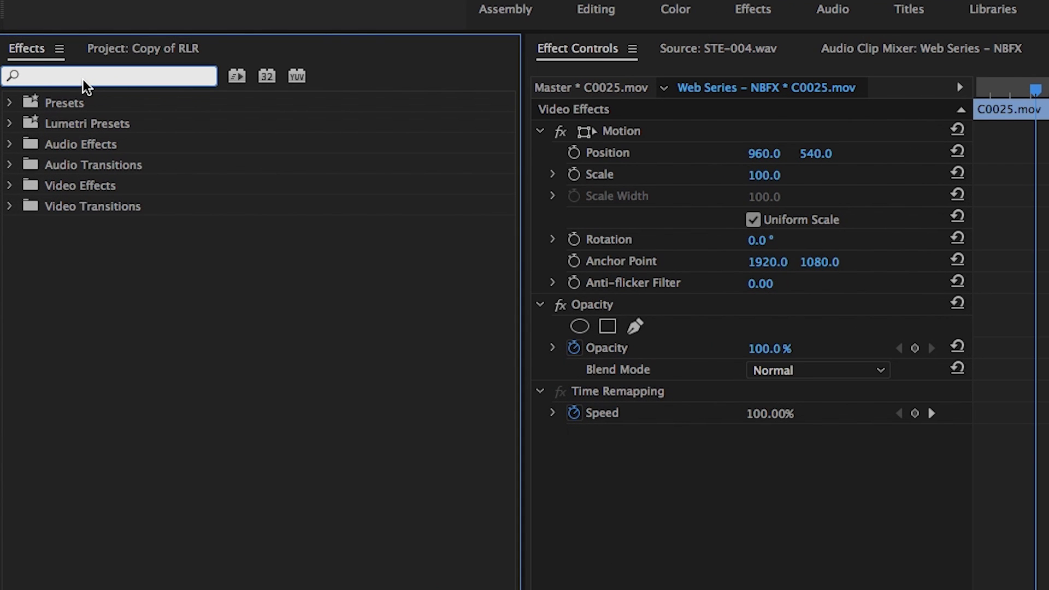
pyautogui.write('pro')
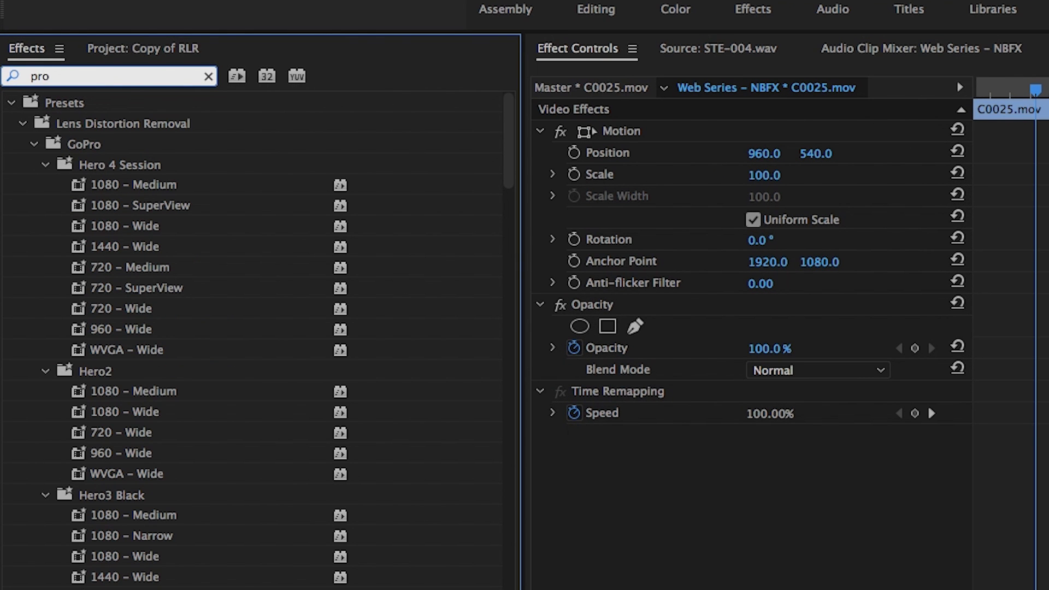
pyautogui.write('po')
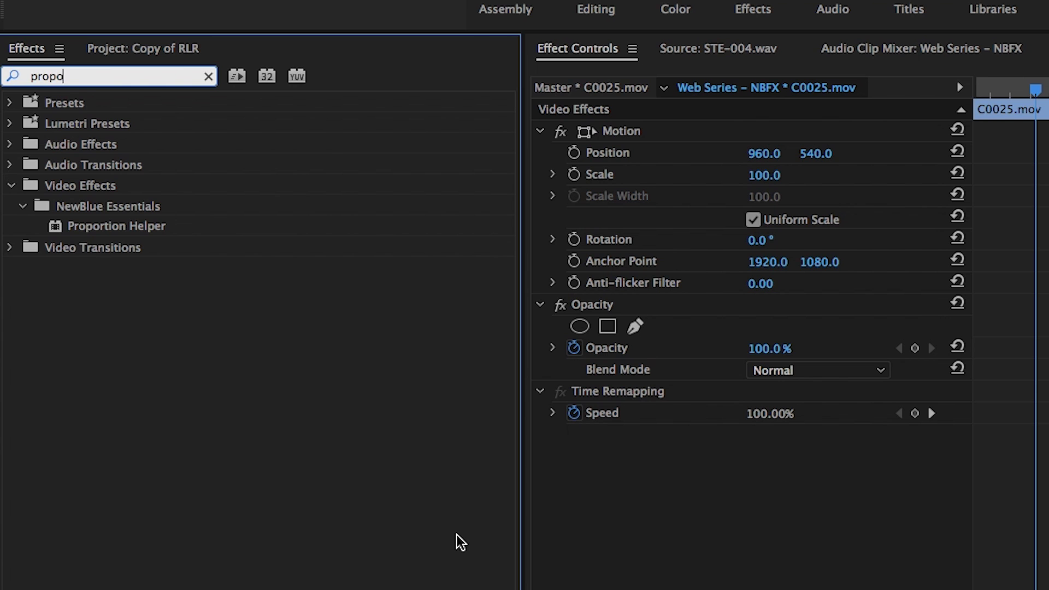
pyautogui.doubleClick(117, 226)
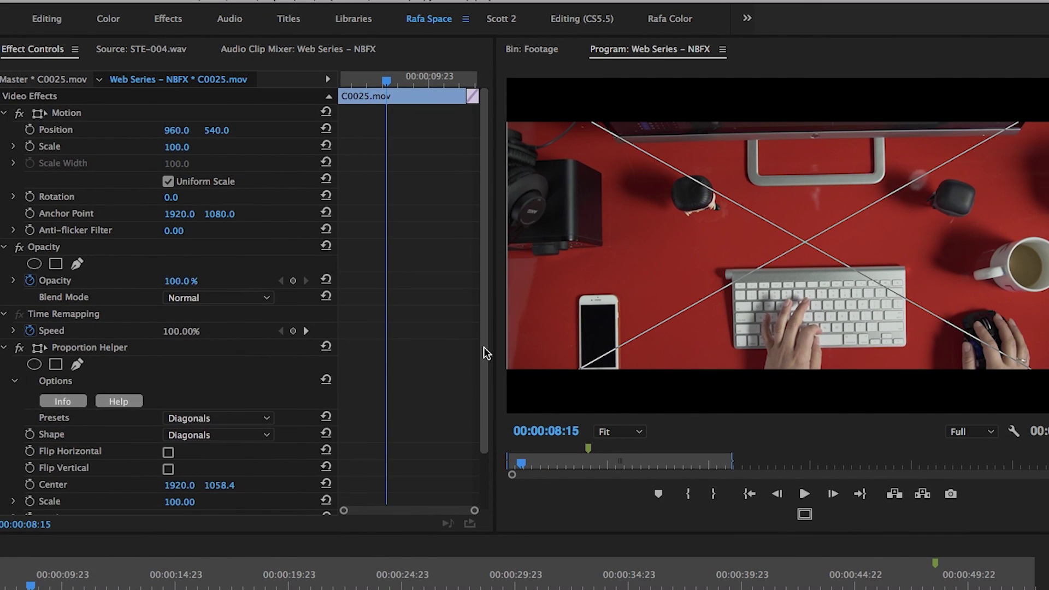
pyautogui.moveTo(611, 362); pyautogui.dragTo(598, 443)
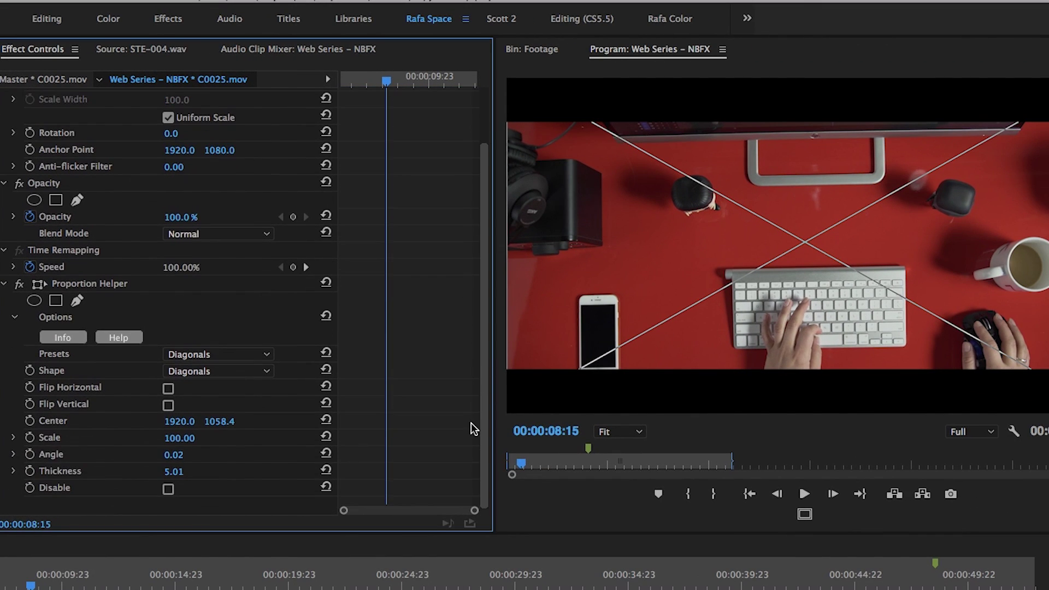
# Try the Rule of Thirds and Spiral Sections presets in C0025.mov's Proportion Helper, returning to Rule of Thirds
pyautogui.click(214, 355)
pyautogui.click(212, 443)
pyautogui.click(214, 354)
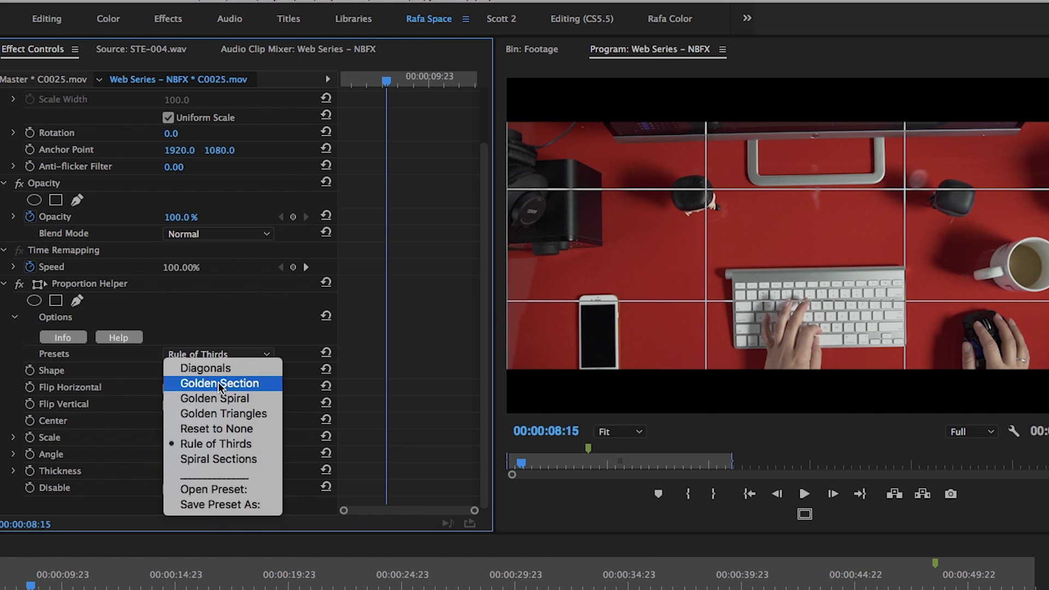
pyautogui.click(215, 460)
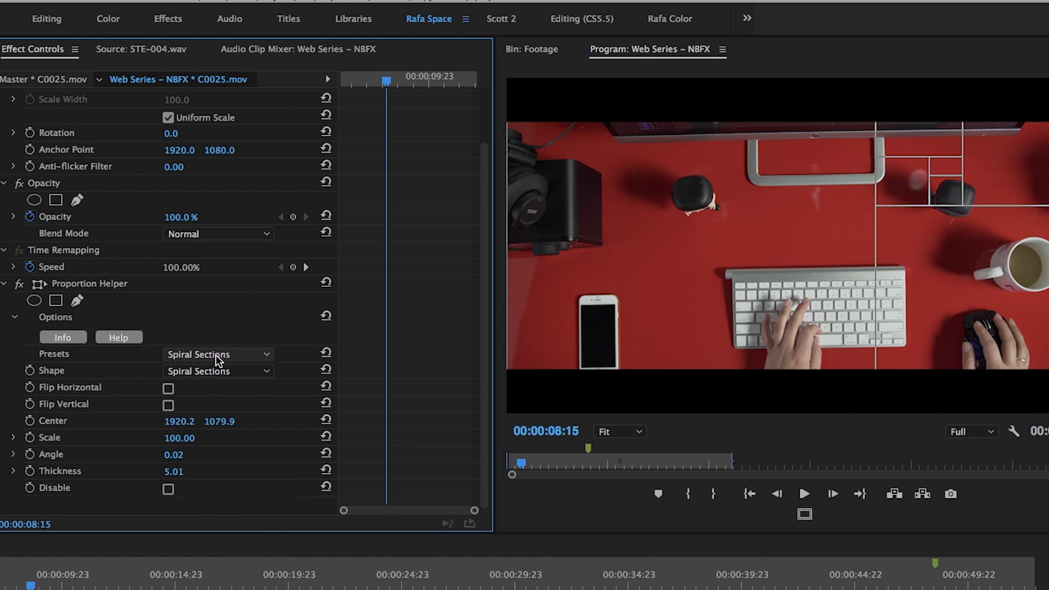
pyautogui.click(215, 356)
pyautogui.click(211, 443)
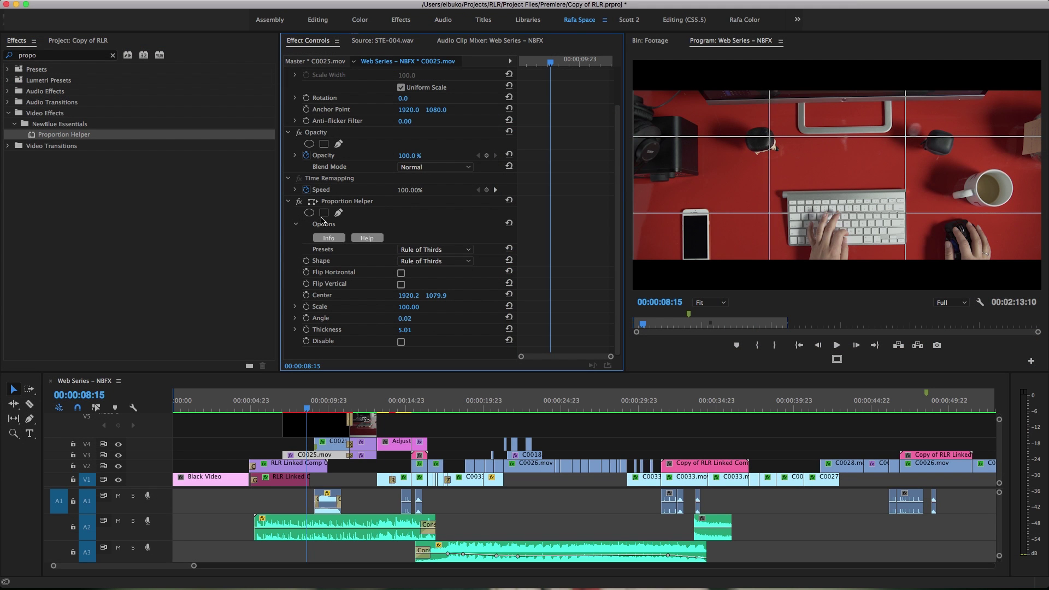
# Try enlarging C0025.mov with the Motion scale while its guide overlay is applied, and undo the scaling
pyautogui.scroll(3, 407, 114)
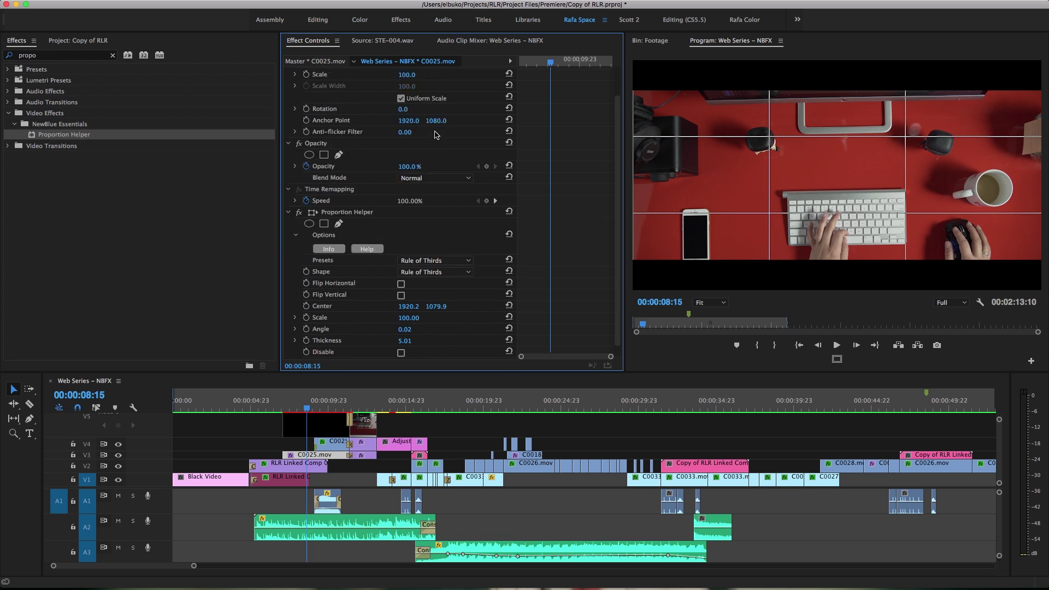
pyautogui.moveTo(420, 107); pyautogui.dragTo(431, 108)
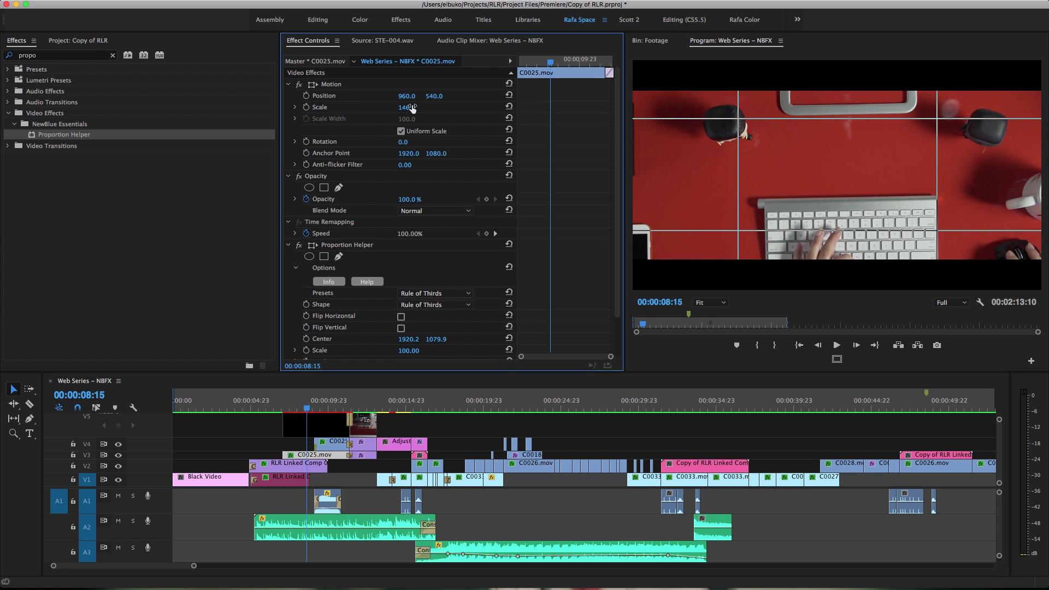
pyautogui.press('super+z')
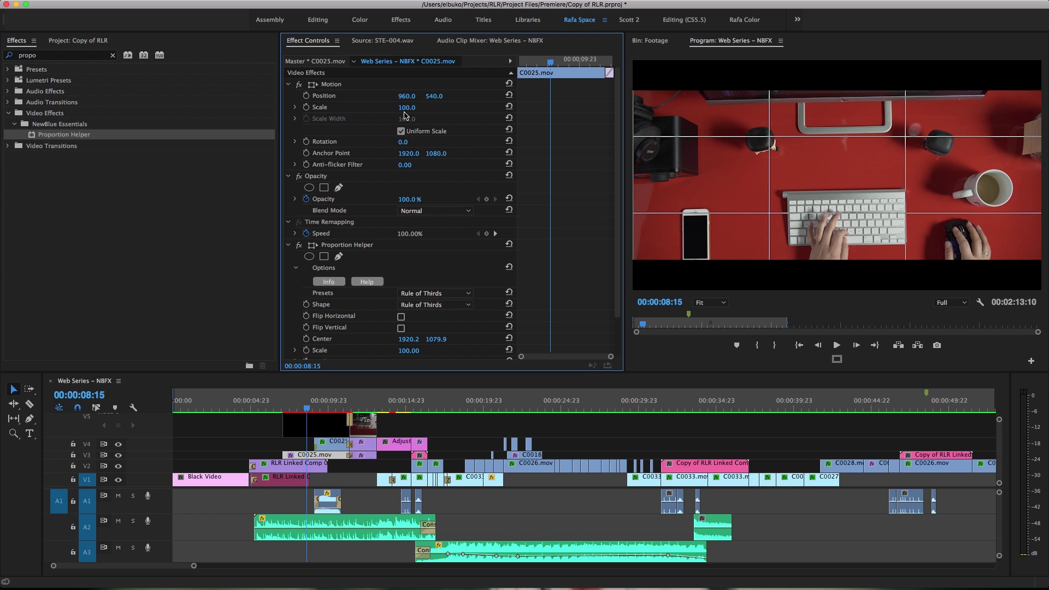
# Delete the Proportion Helper effect from the C0025.mov clip
pyautogui.click(353, 248)
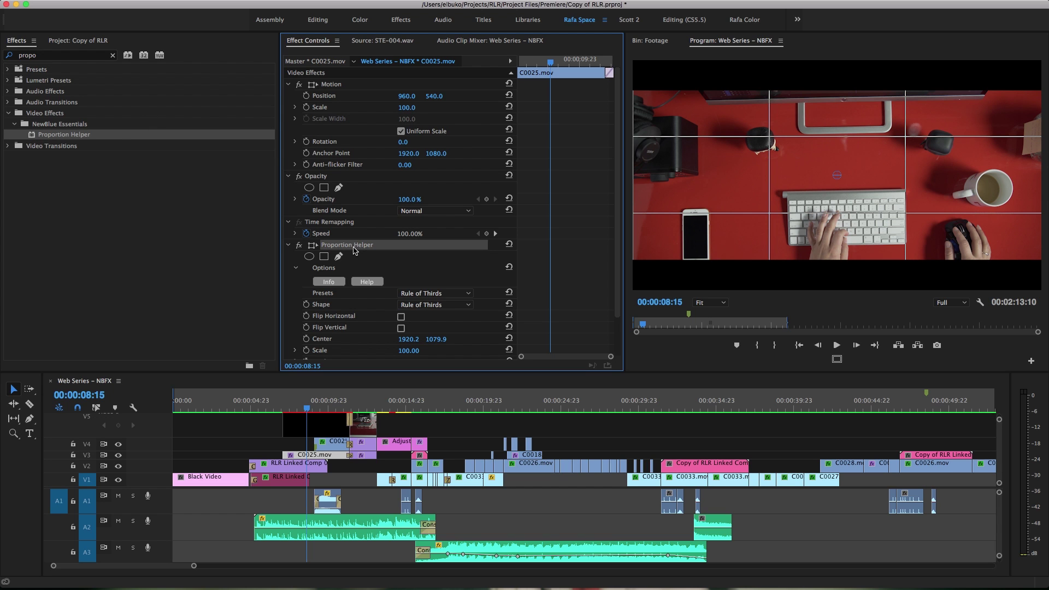
pyautogui.press('Delete')
# Copy the V4 adjustment layer to above the start of C0025.mov and apply Proportion Helper to the copy at 00:00:08:08
pyautogui.click(400, 449)
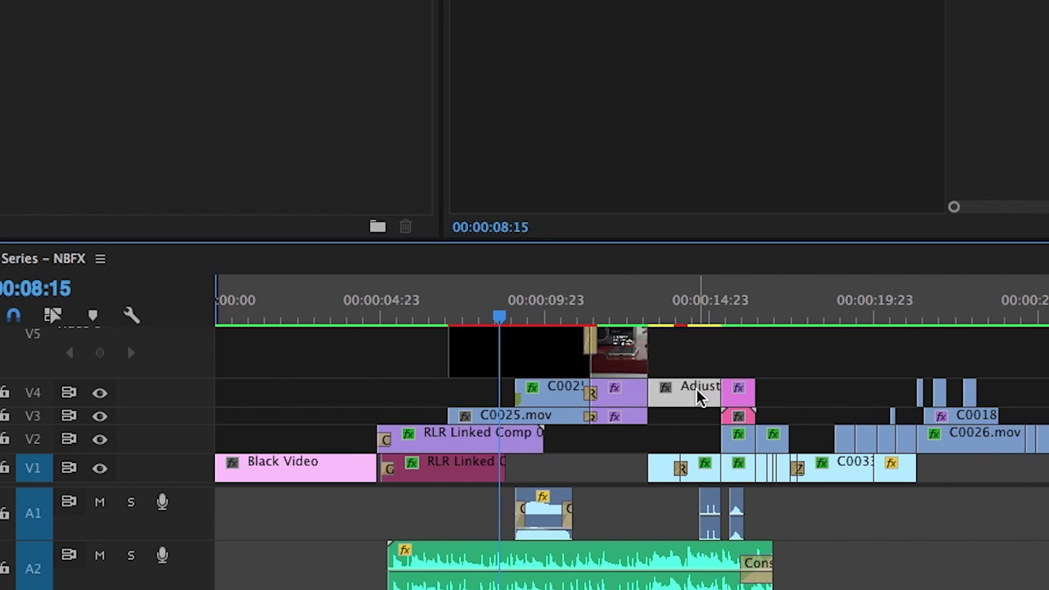
pyautogui.moveTo(700, 397); pyautogui.dragTo(493, 396)
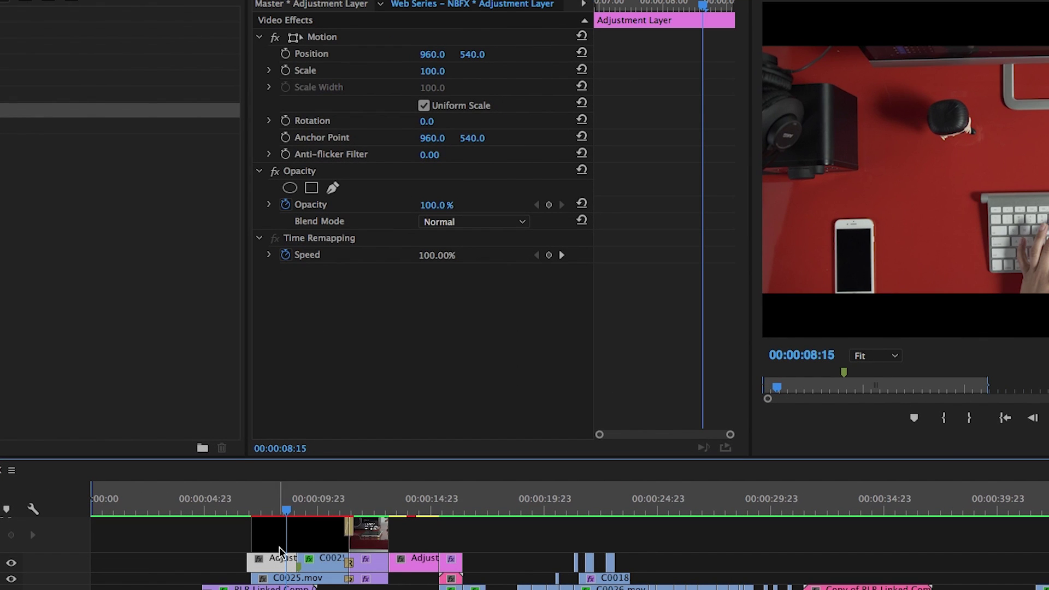
pyautogui.moveTo(286, 509); pyautogui.dragTo(279, 512)
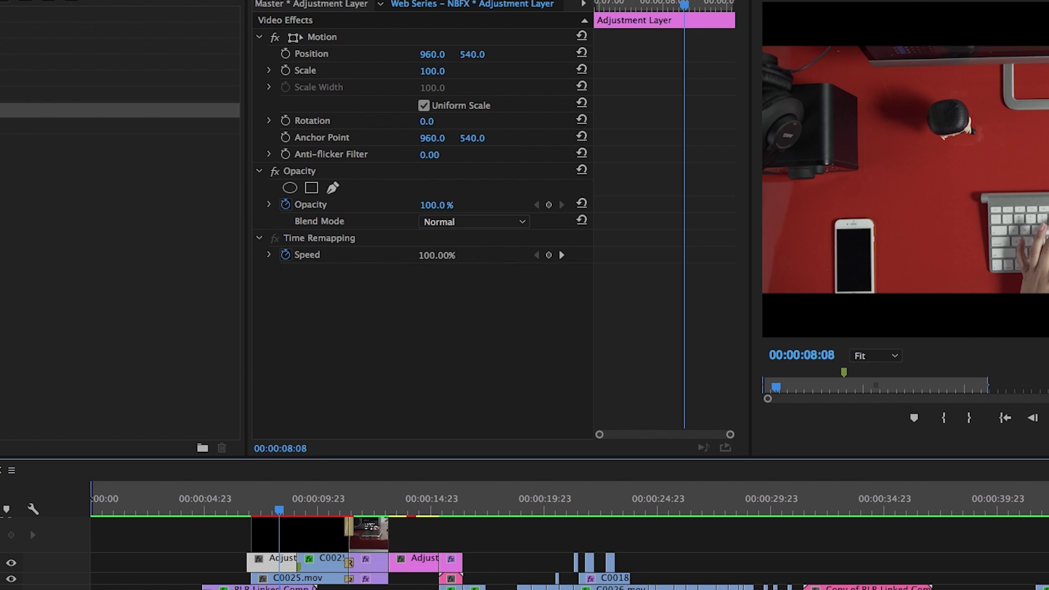
pyautogui.hotkey('shift', '7')
pyautogui.moveTo(2, 111); pyautogui.dragTo(341, 303)
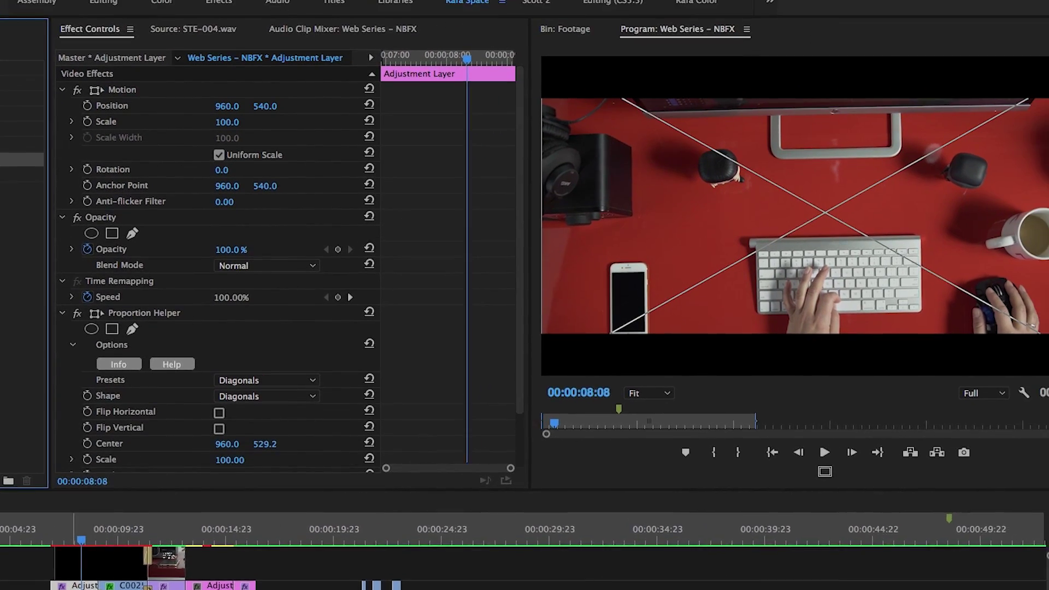
# Scale the C0025.mov clip beneath the adjustment layer to 128
pyautogui.click(189, 585)
pyautogui.click(169, 136)
pyautogui.write('147')
pyautogui.press('Return')
pyautogui.moveTo(169, 136)
pyautogui.mouseDown()
pyautogui.moveTo(146, 136)
pyautogui.moveTo(229, 136)
pyautogui.moveTo(133, 136)
pyautogui.moveTo(216, 136)
pyautogui.moveTo(156, 136)
pyautogui.mouseUp()
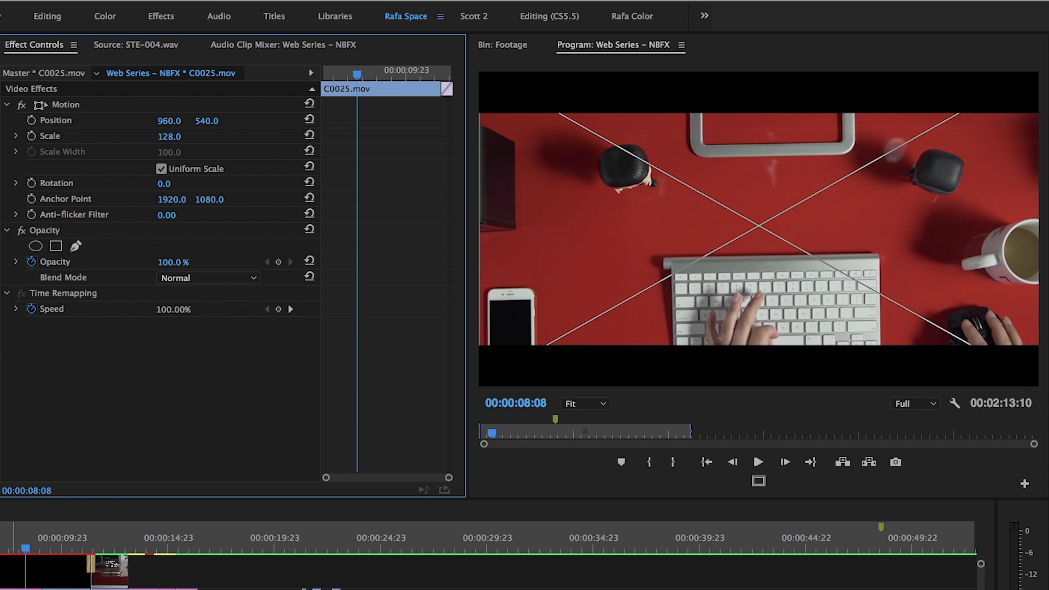
# Set the adjustment layer's Proportion Helper preset to Rule of Thirds
pyautogui.click(30, 588)
pyautogui.click(224, 403)
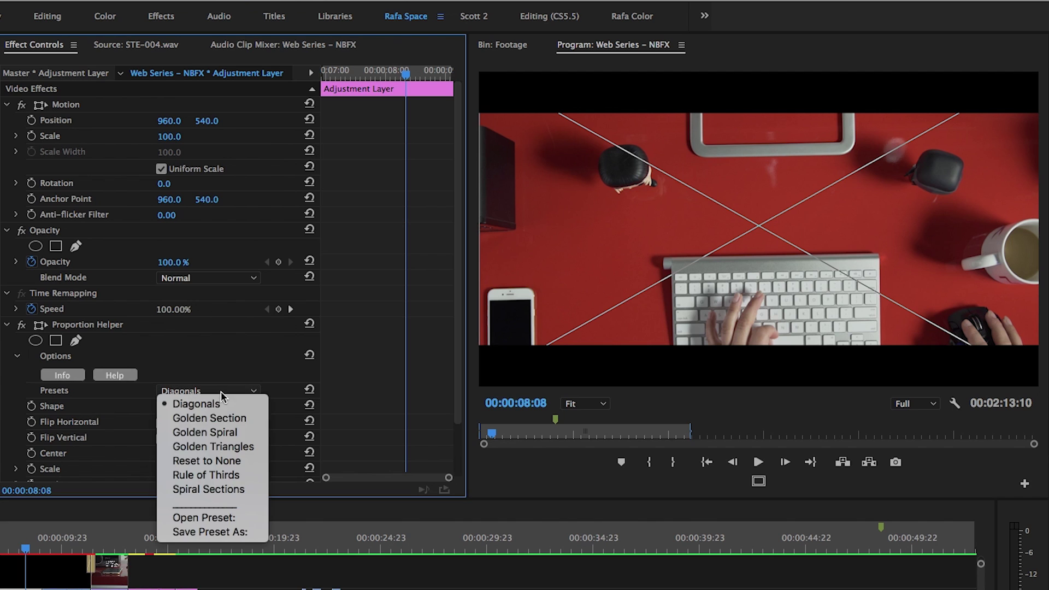
pyautogui.click(218, 473)
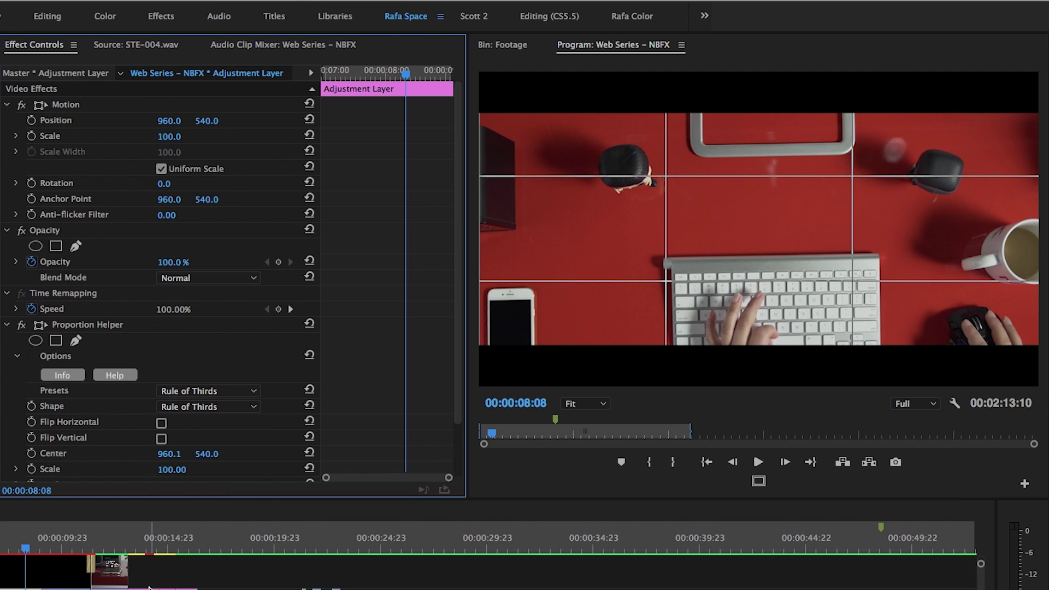
# Enlarge C0025.mov to a scale of 153 and reselect the adjustment layer above it
pyautogui.click(149, 587)
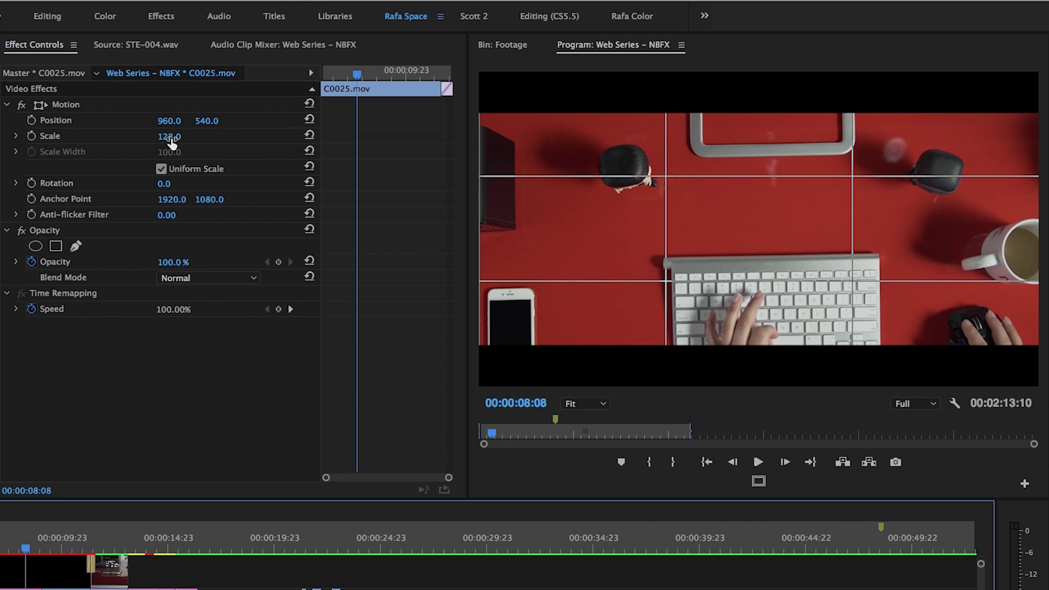
pyautogui.moveTo(171, 142); pyautogui.dragTo(184, 142)
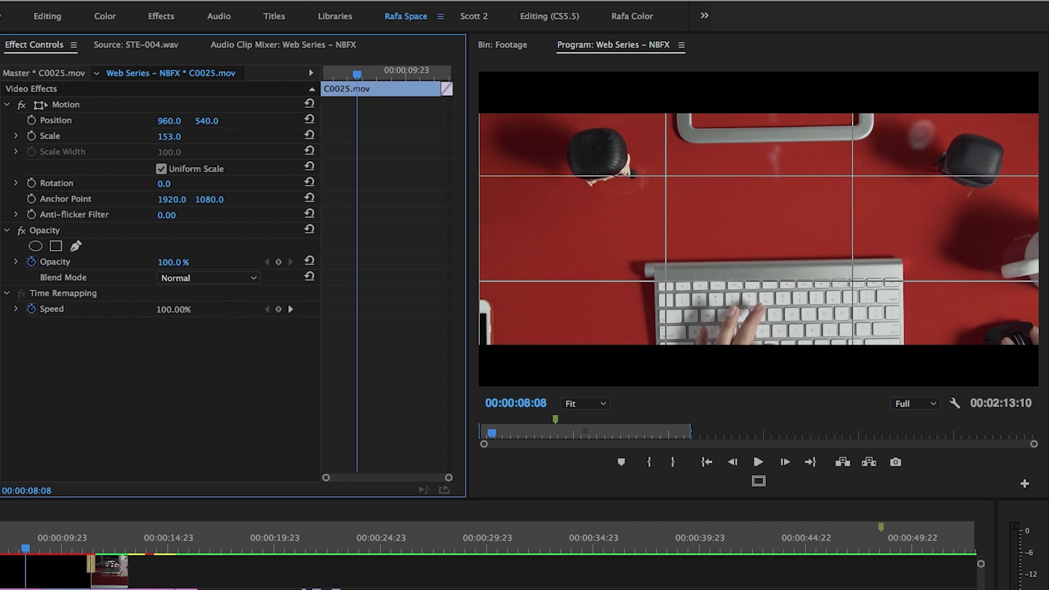
pyautogui.click(30, 588)
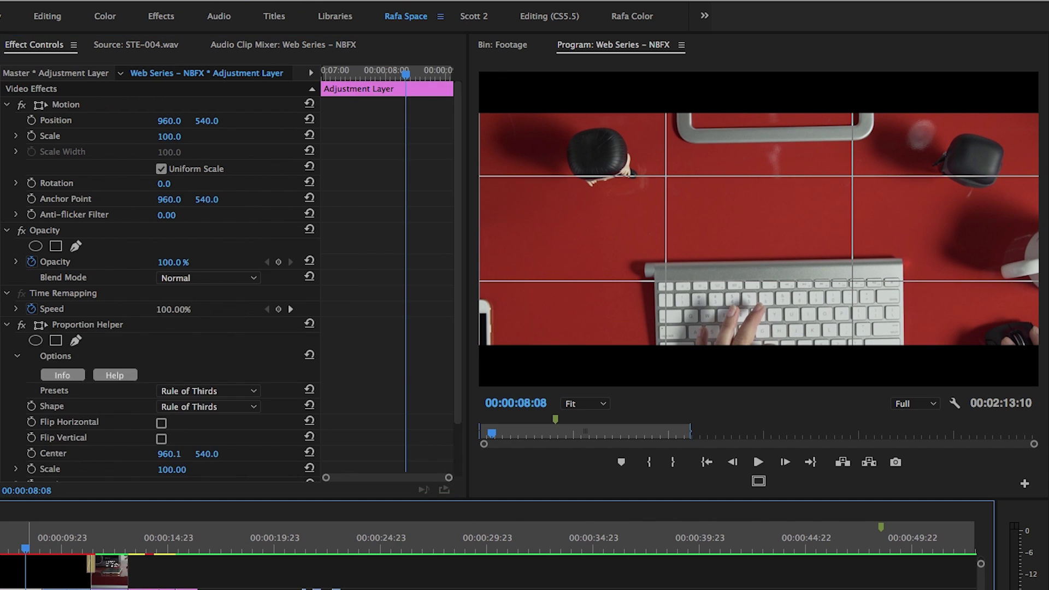
# Rotate the C0025.mov clip to 1.0° to line the keyboard up with the guide lines
pyautogui.click(29, 588)
pyautogui.click(164, 183)
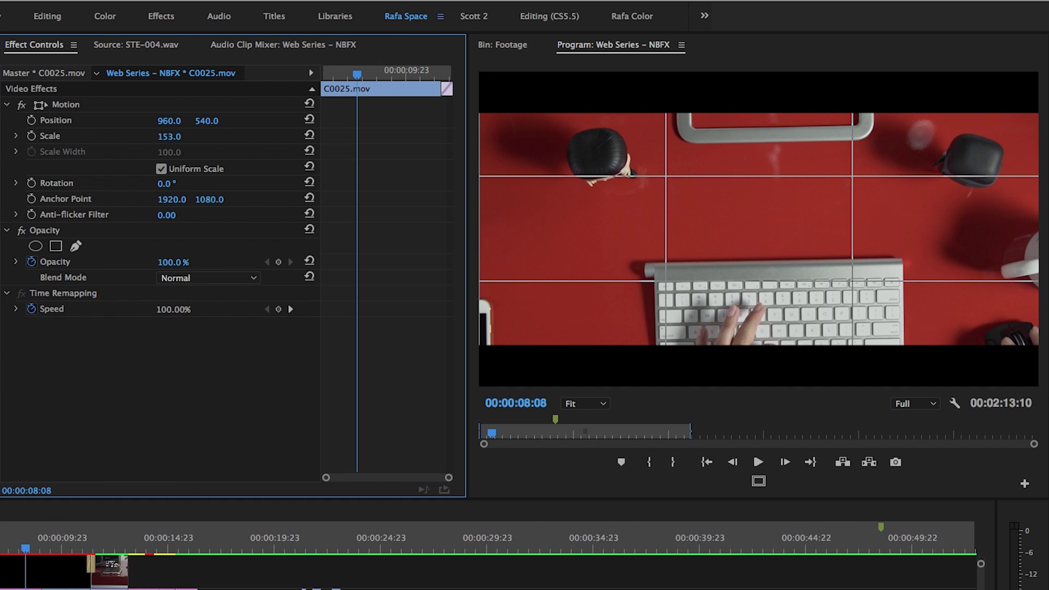
pyautogui.moveTo(166, 183); pyautogui.dragTo(164, 183)
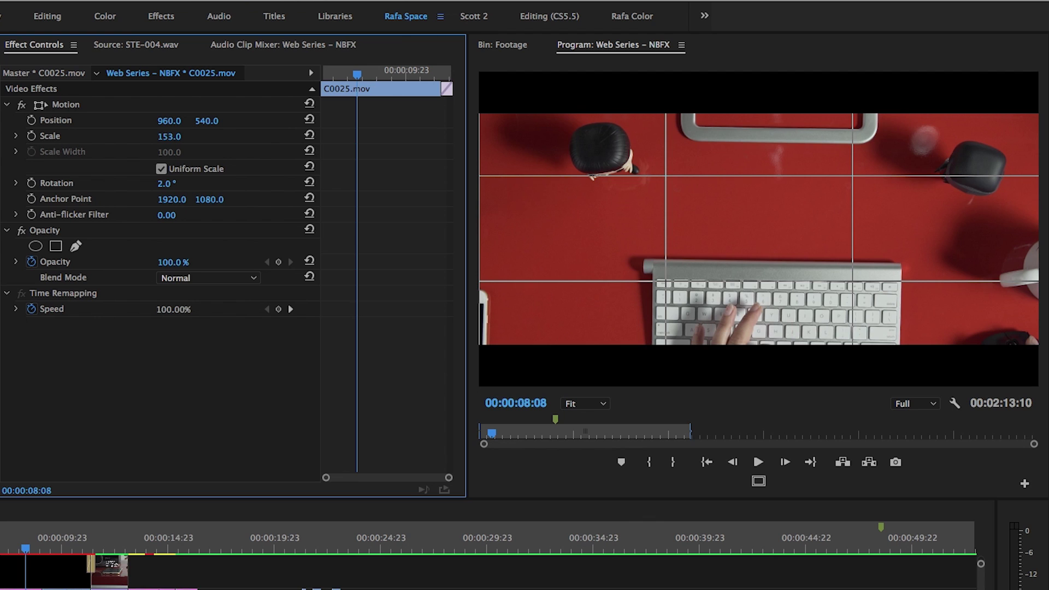
pyautogui.moveTo(182, 185); pyautogui.dragTo(181, 186)
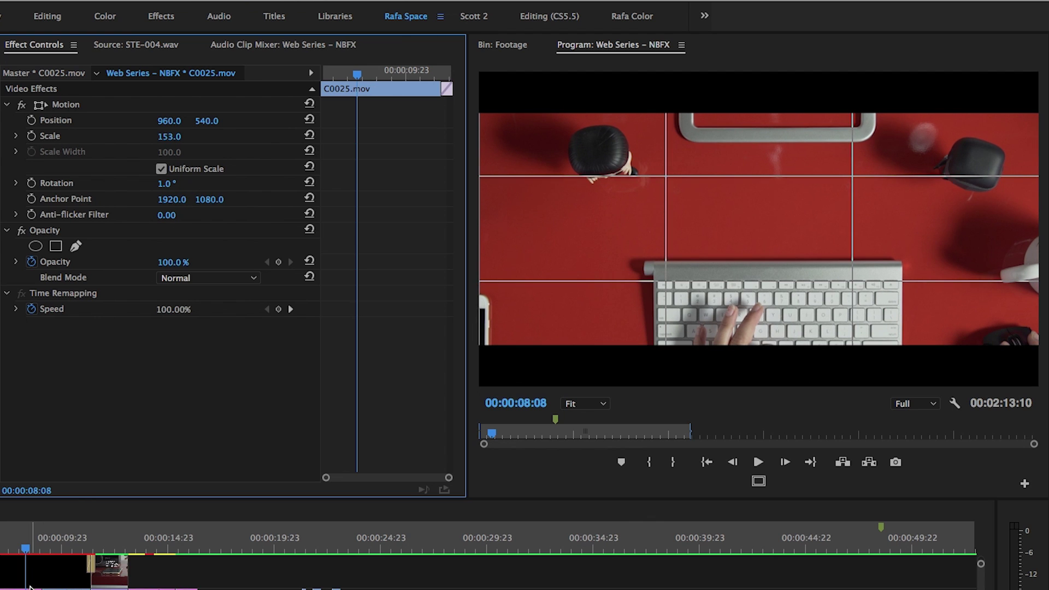
# Reset the scale of C0025.mov to 100 and fine-tune it to 105
pyautogui.click(175, 135)
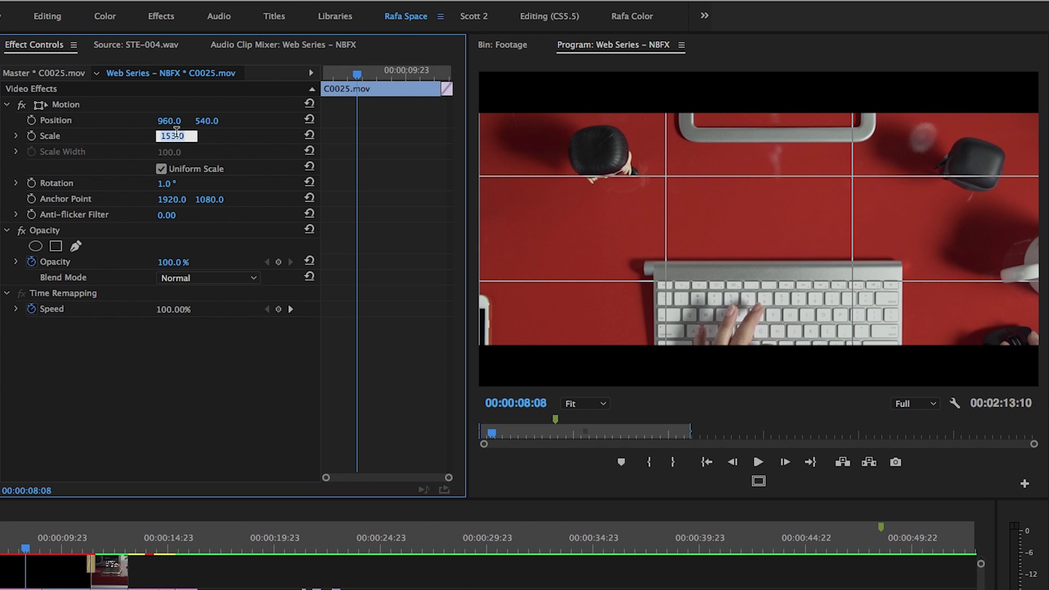
pyautogui.write('100')
pyautogui.press('Return')
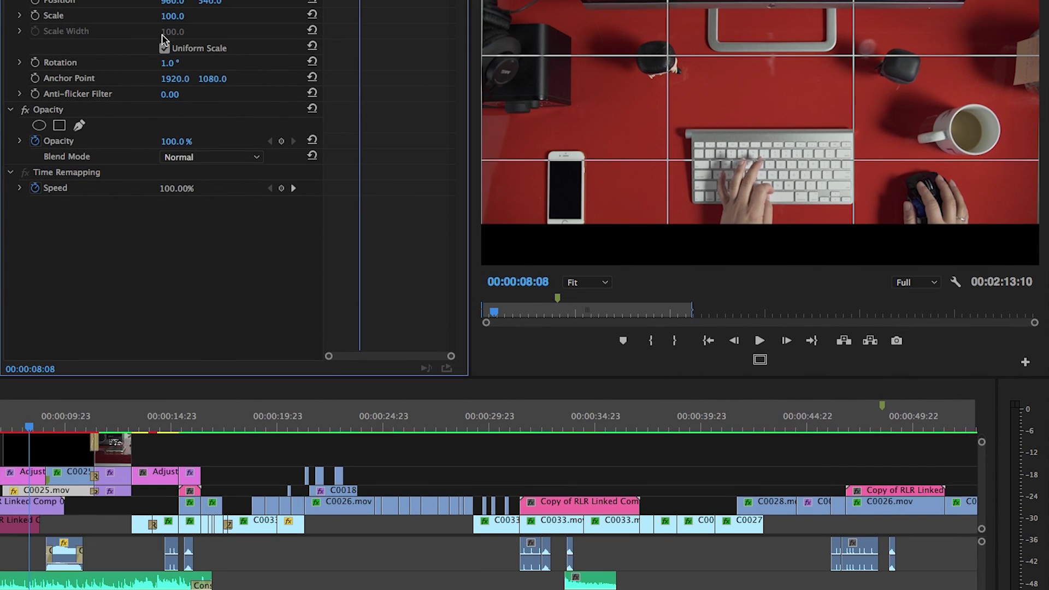
pyautogui.click(176, 16)
pyautogui.write('105')
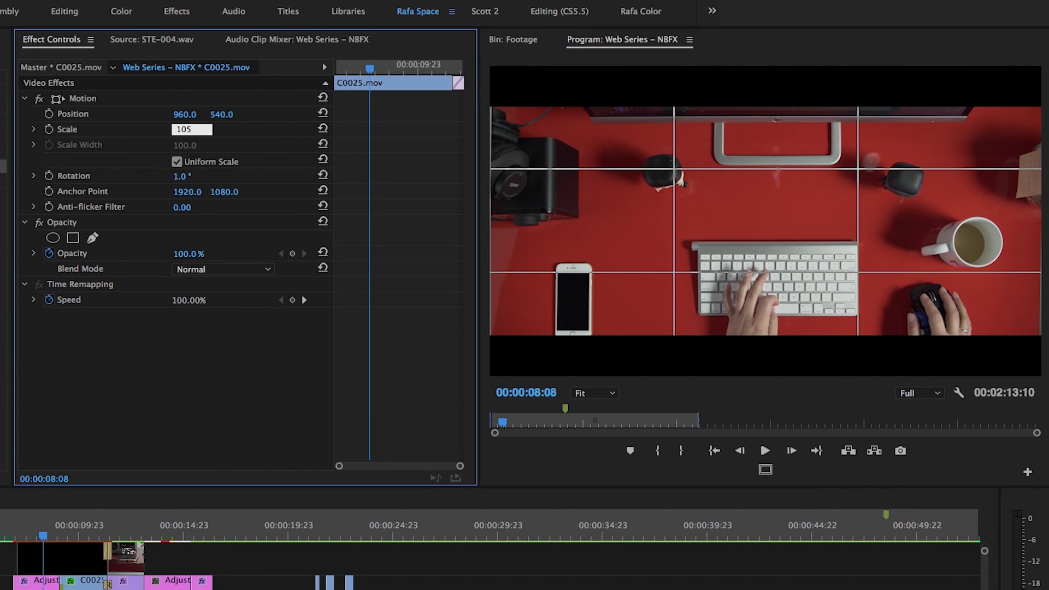
pyautogui.press('Return')
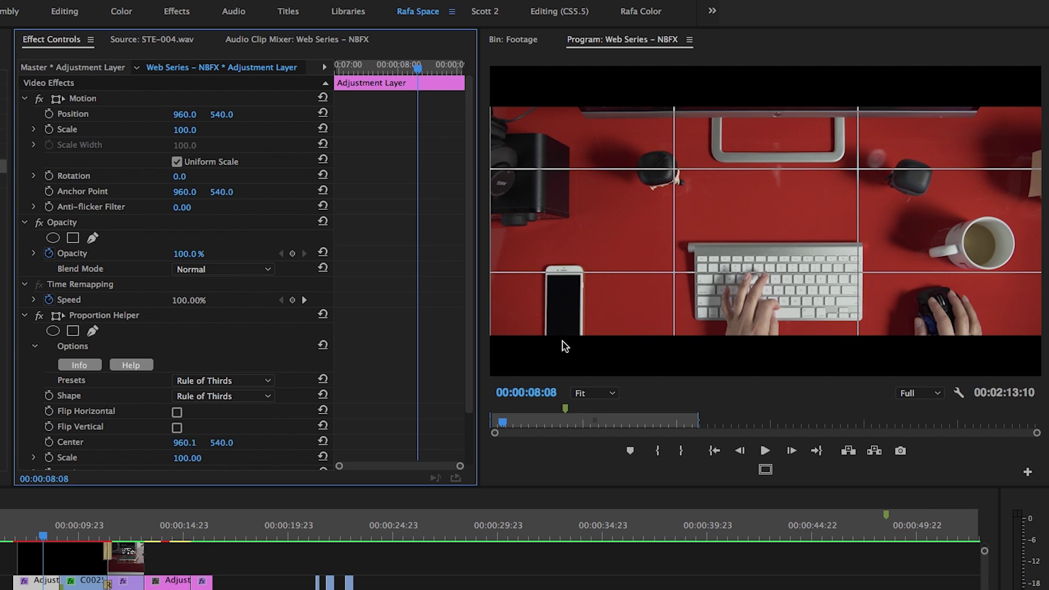
# Switch the adjustment layer's Proportion Helper preset to Spiral Sections
pyautogui.click(220, 380)
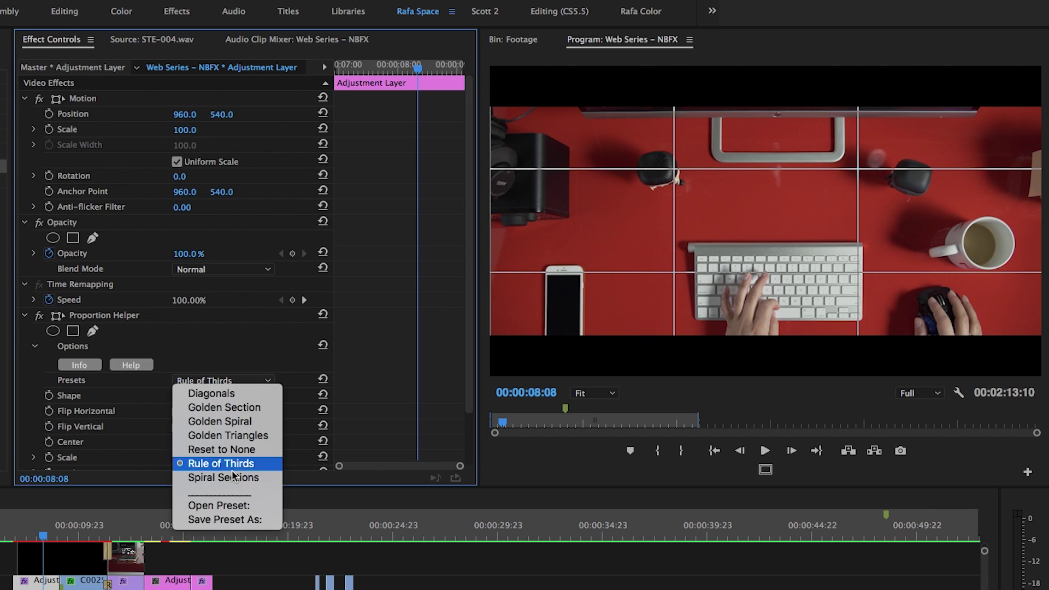
pyautogui.click(234, 477)
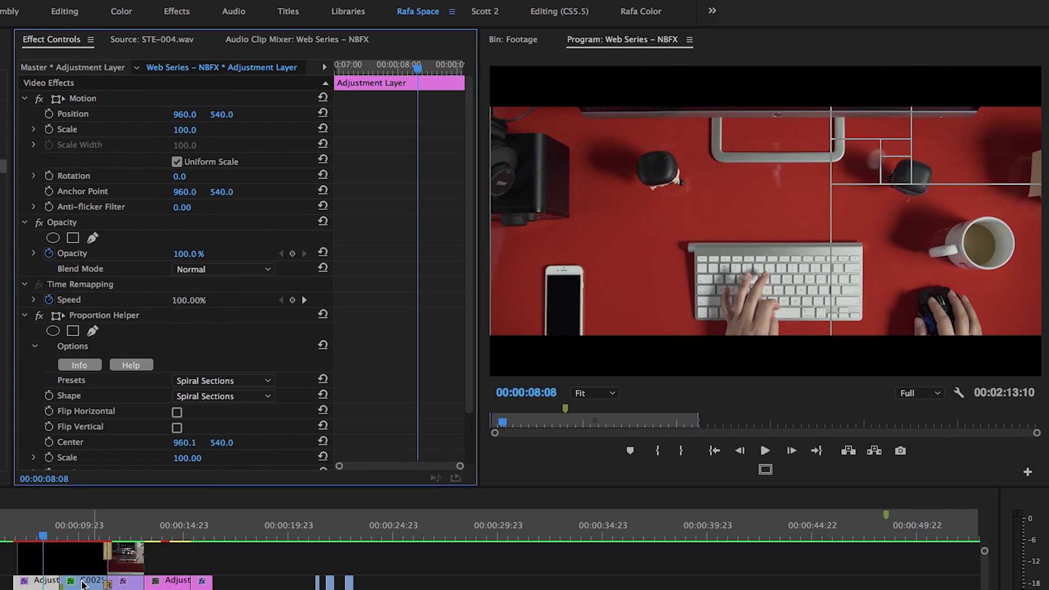
# Shift C0025.mov upward in the frame by setting its vertical position to 478
pyautogui.click(66, 589)
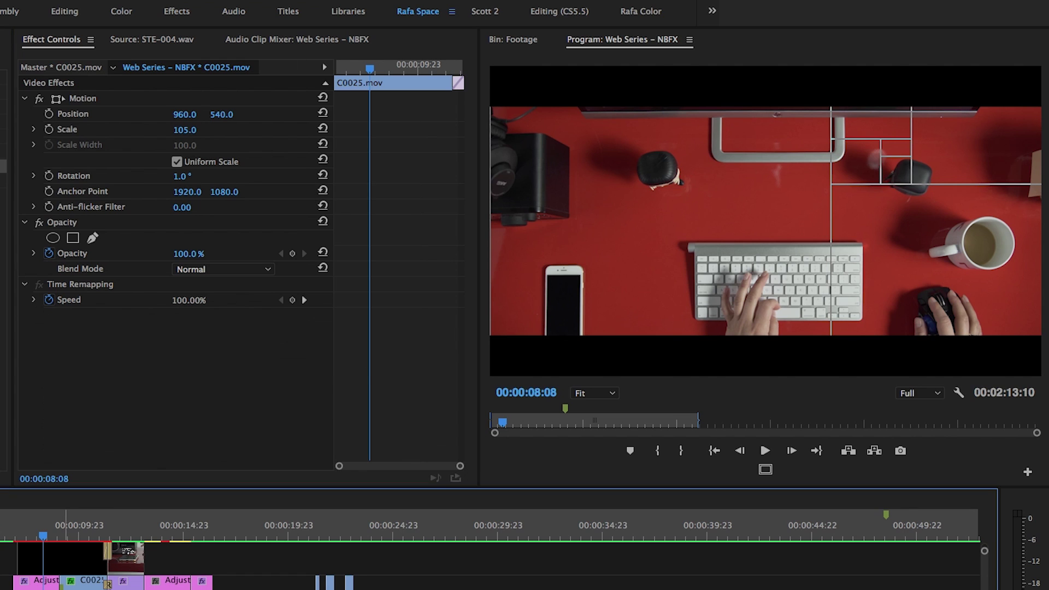
pyautogui.click(221, 115)
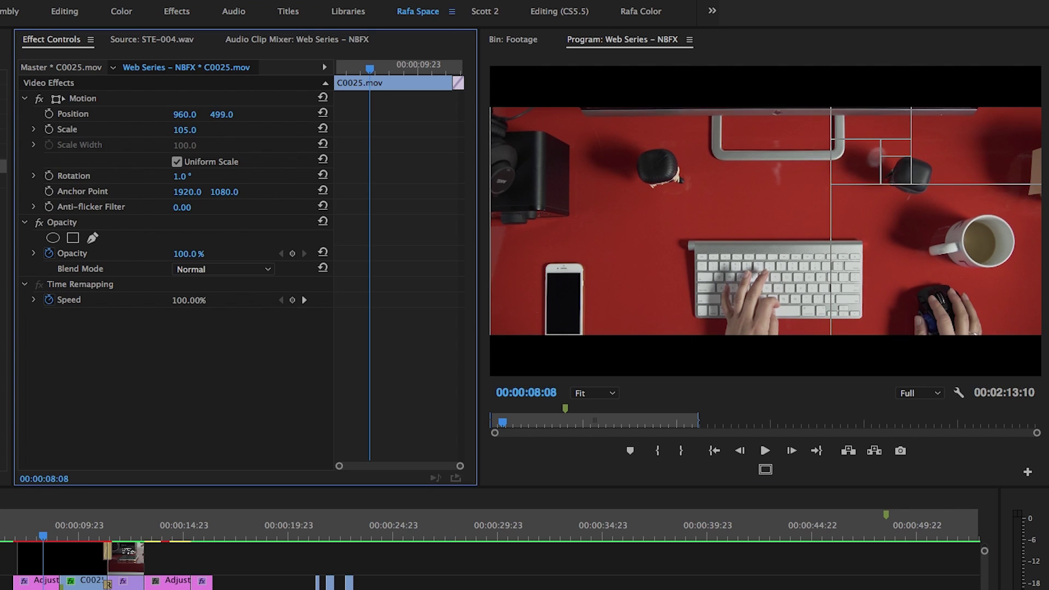
pyautogui.moveTo(221, 115); pyautogui.dragTo(214, 115)
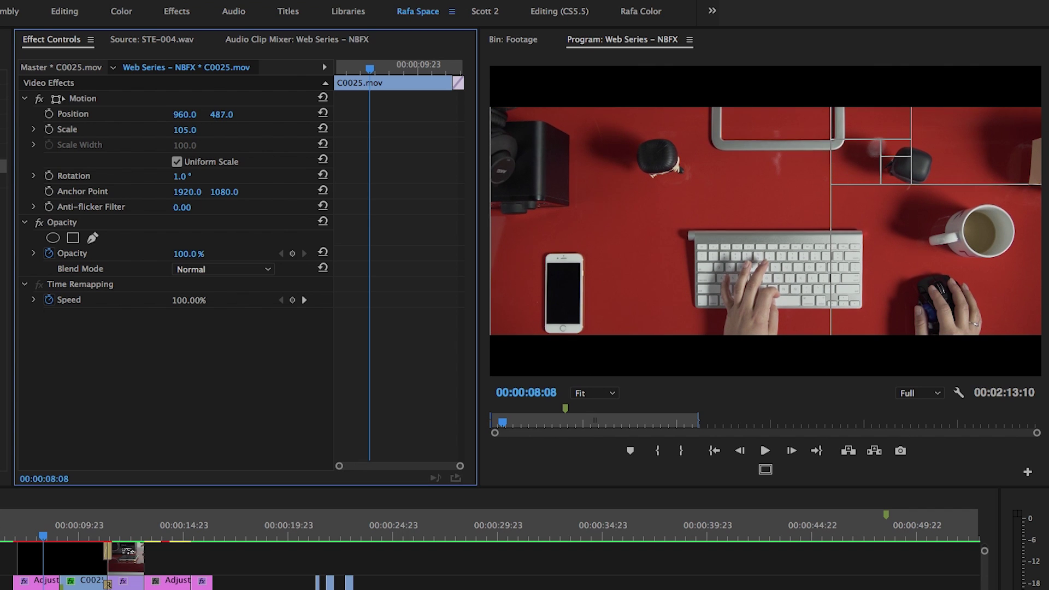
pyautogui.moveTo(221, 115); pyautogui.dragTo(219, 115)
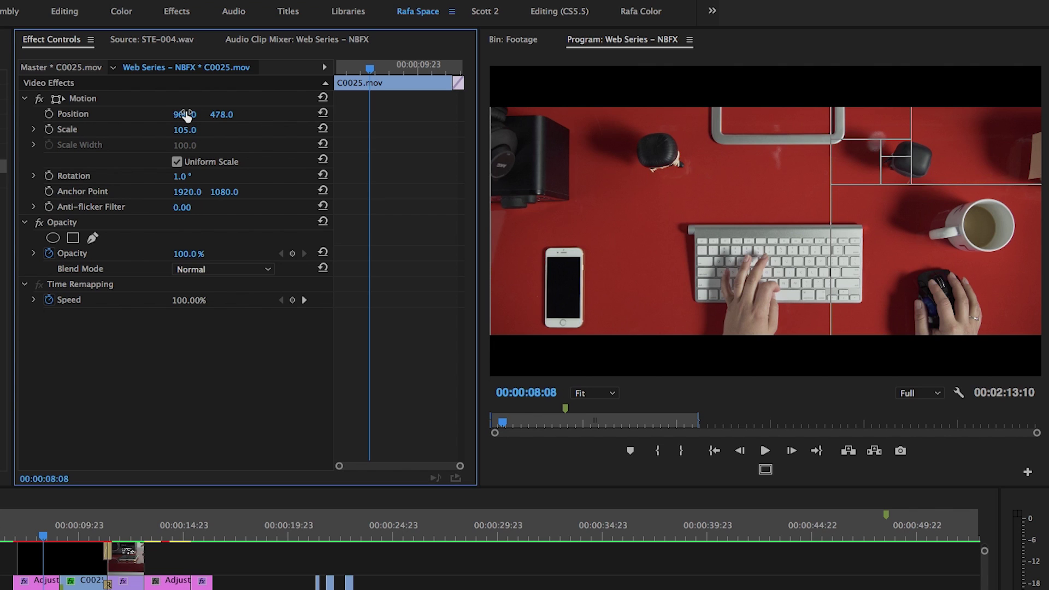
# Shift the C0025.mov clip left in the frame by setting its horizontal position to 927
pyautogui.moveTo(186, 115); pyautogui.dragTo(181, 114)
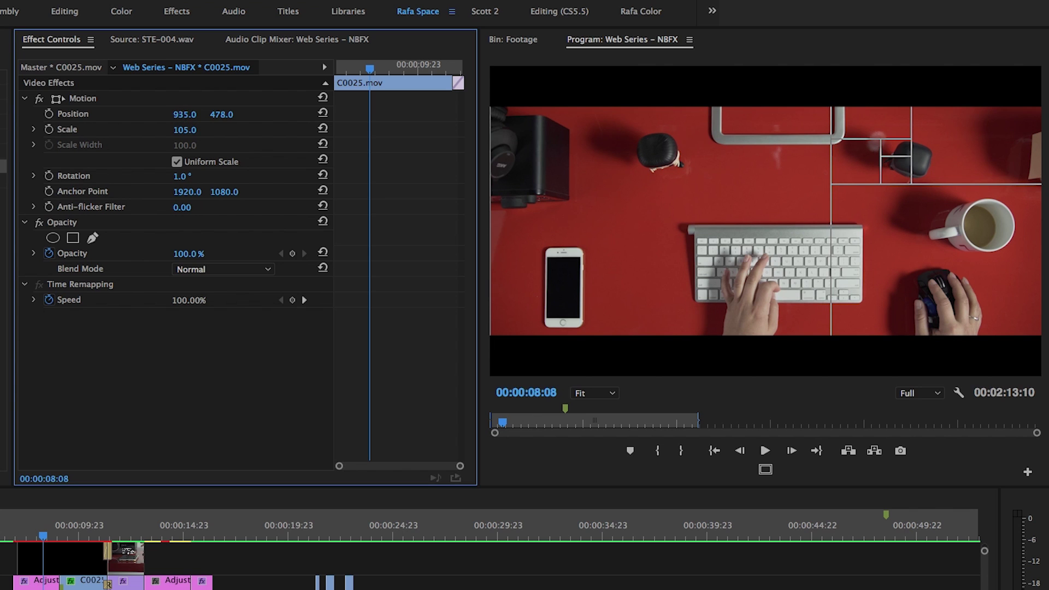
pyautogui.moveTo(170, 115); pyautogui.dragTo(168, 114)
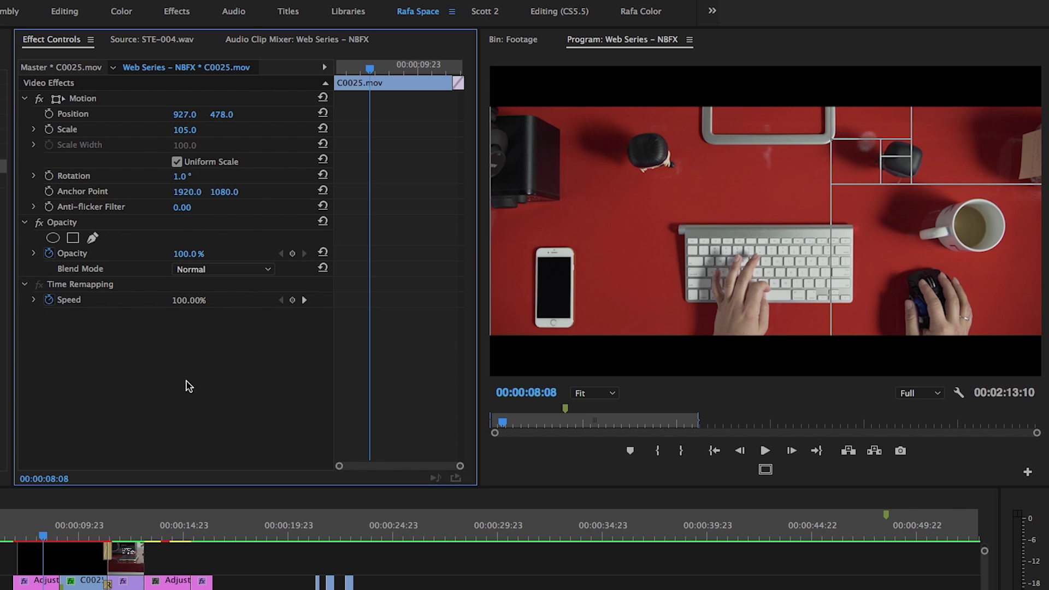
# Remove the Proportion Helper effect from the adjustment layer above C0025.mov and delete that adjustment layer from the timeline
pyautogui.click(32, 581)
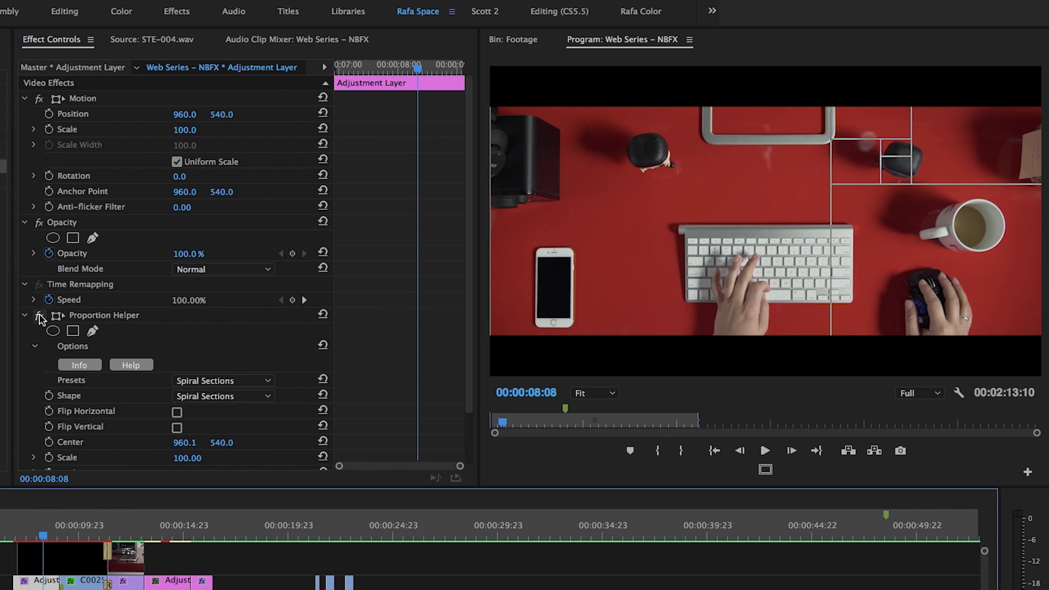
pyautogui.click(36, 317)
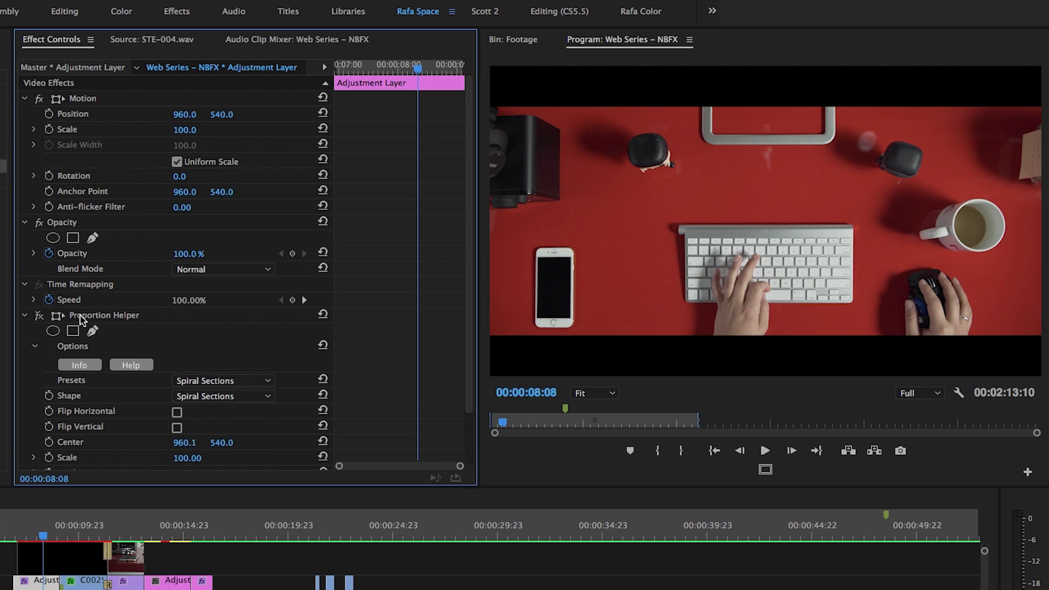
pyautogui.click(80, 318)
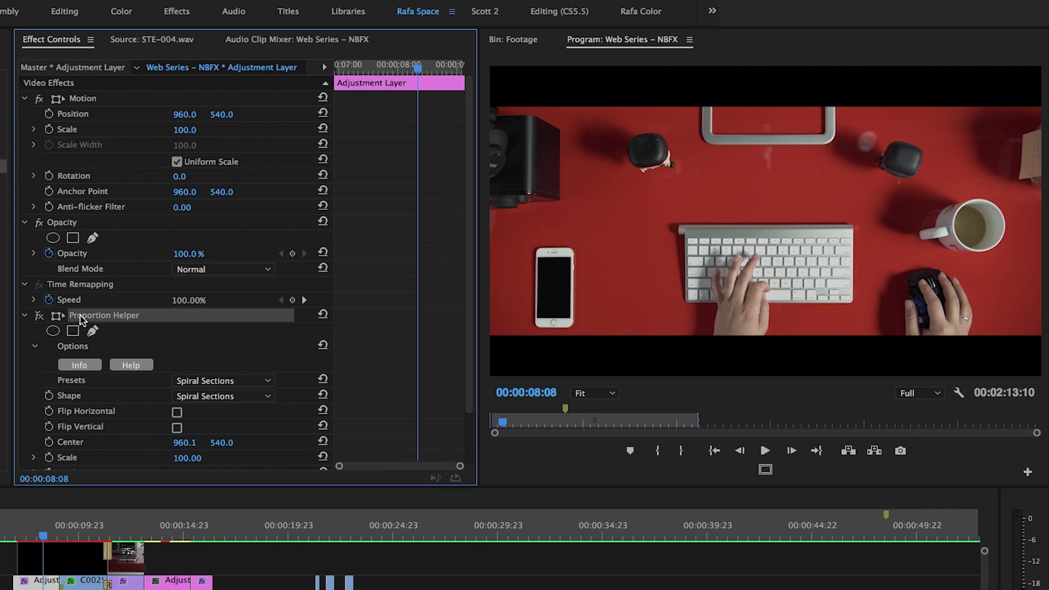
pyautogui.press('Delete')
pyautogui.click(34, 585)
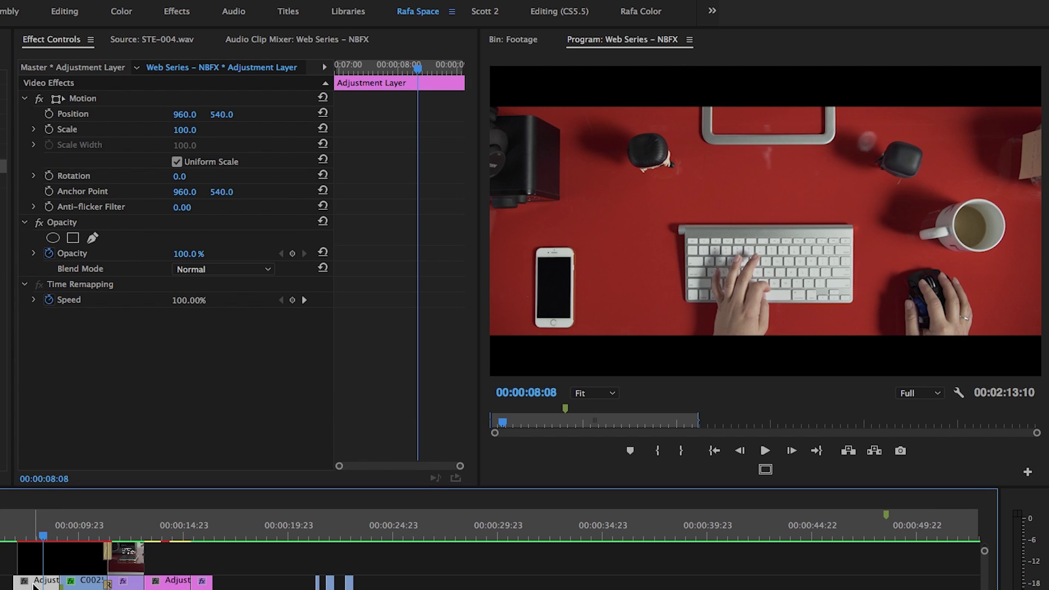
pyautogui.press('Delete')
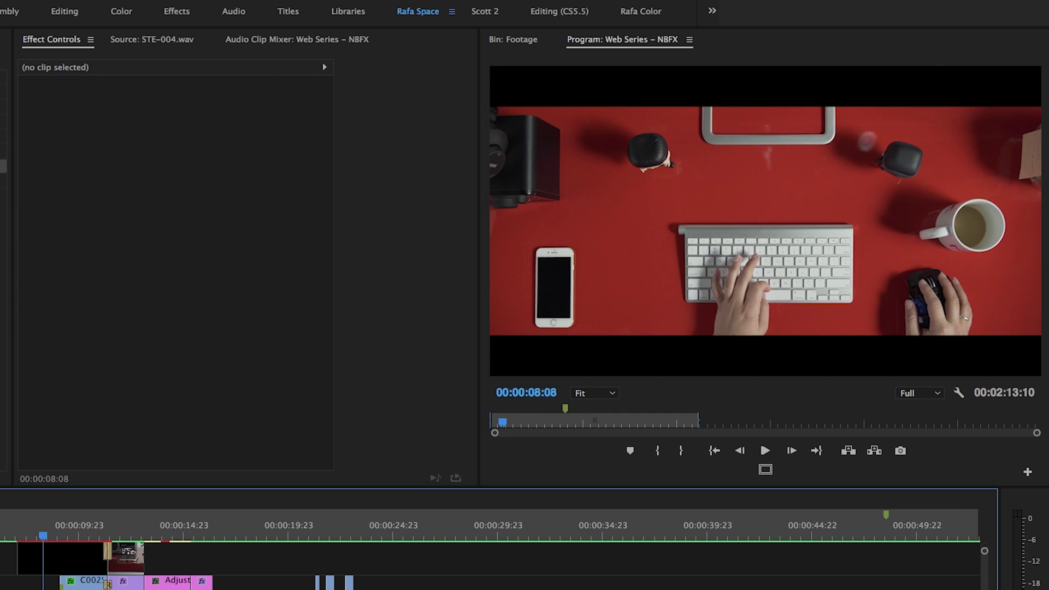
# Search the effects for "dual" and apply NewBlue's Dual Booster to the C0025.mov clip
pyautogui.click(68, 57)
pyautogui.press('BackSpace')
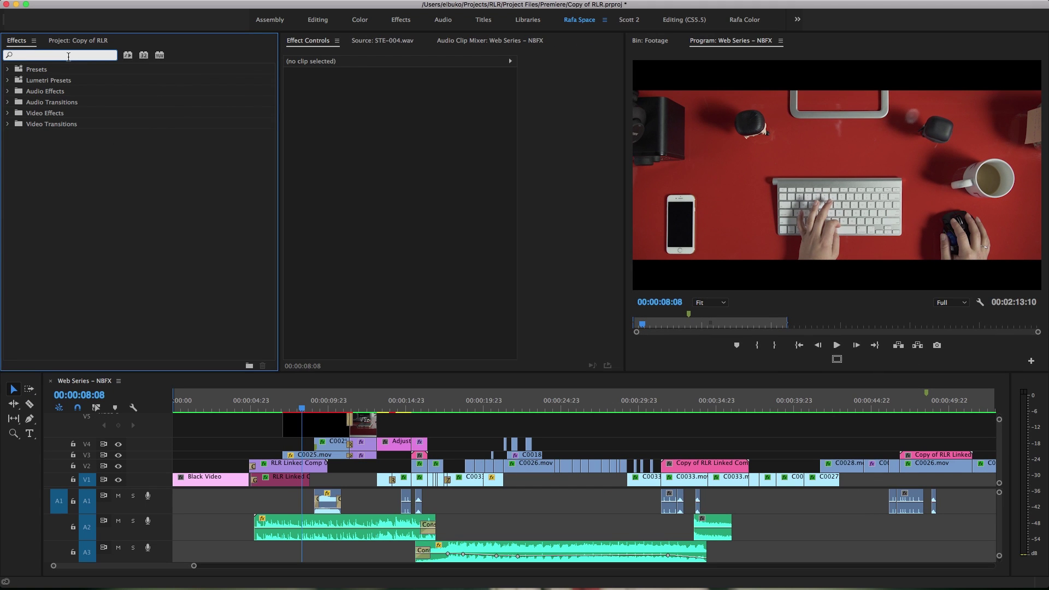
pyautogui.write('dual')
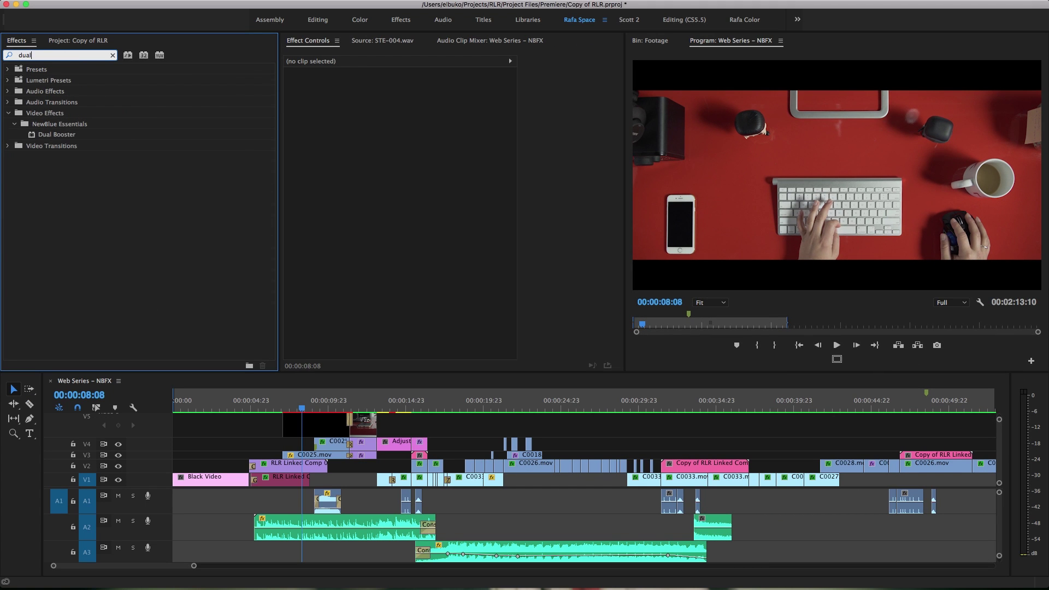
pyautogui.click(327, 455)
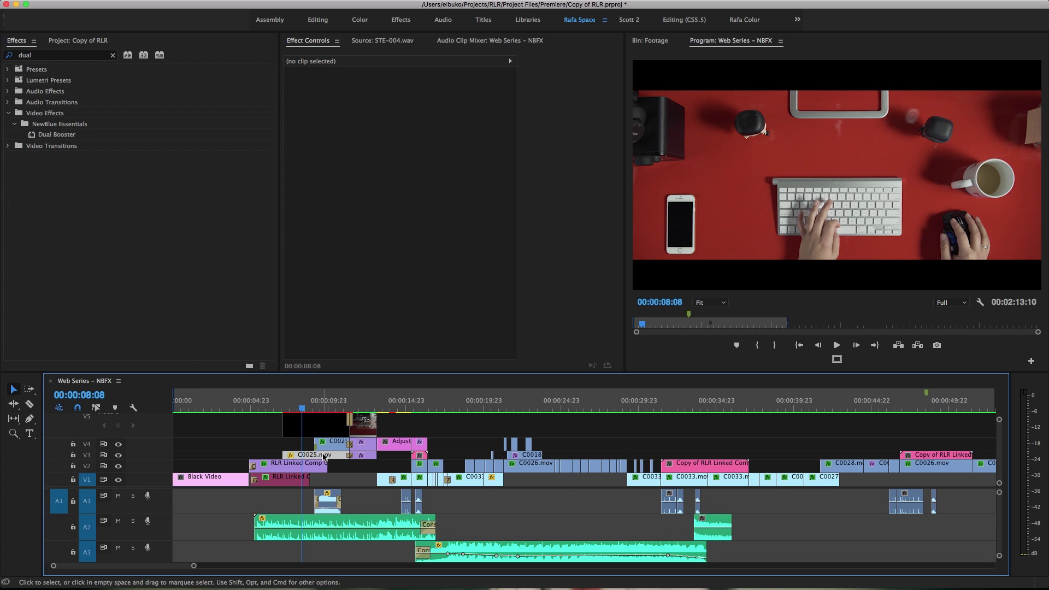
pyautogui.doubleClick(32, 137)
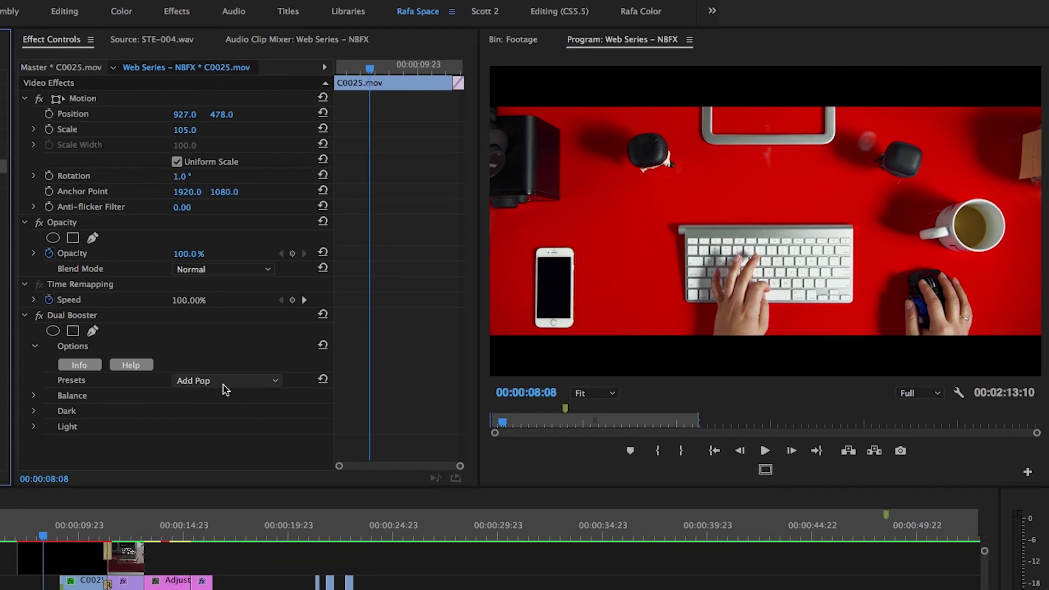
pyautogui.click(224, 385)
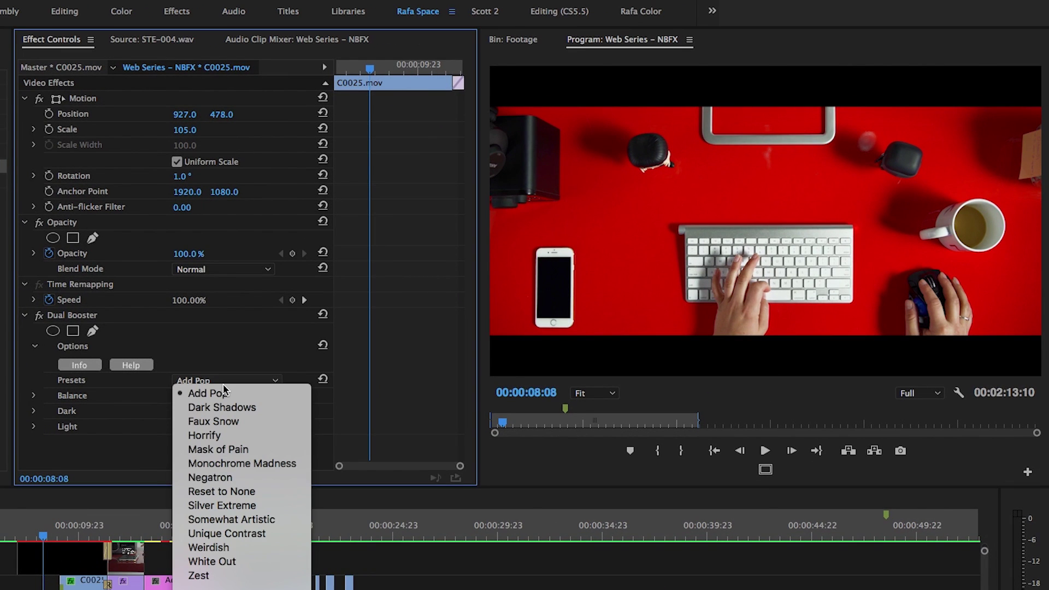
pyautogui.click(224, 387)
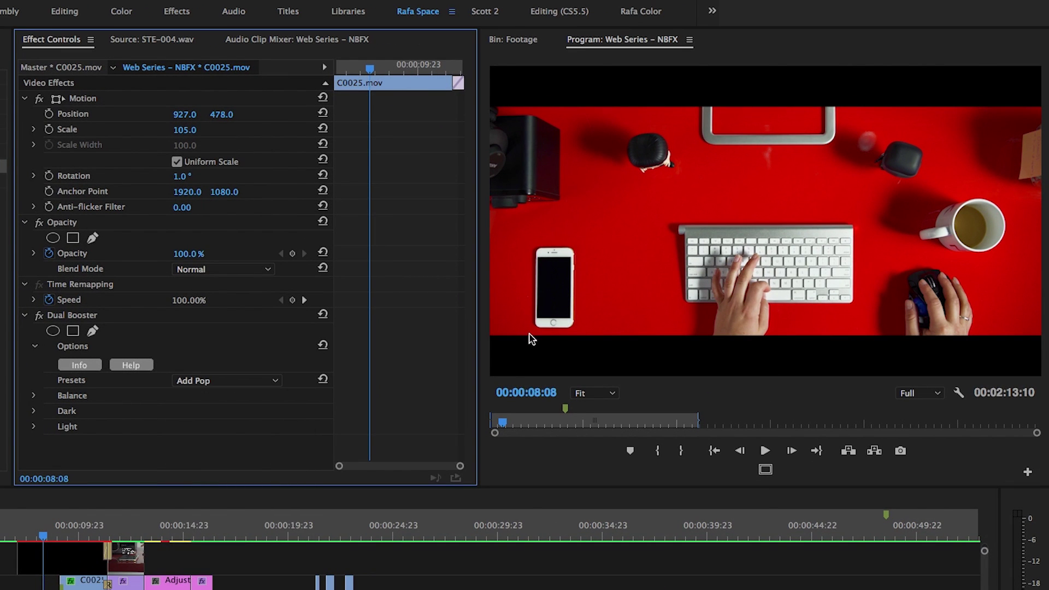
pyautogui.click(221, 380)
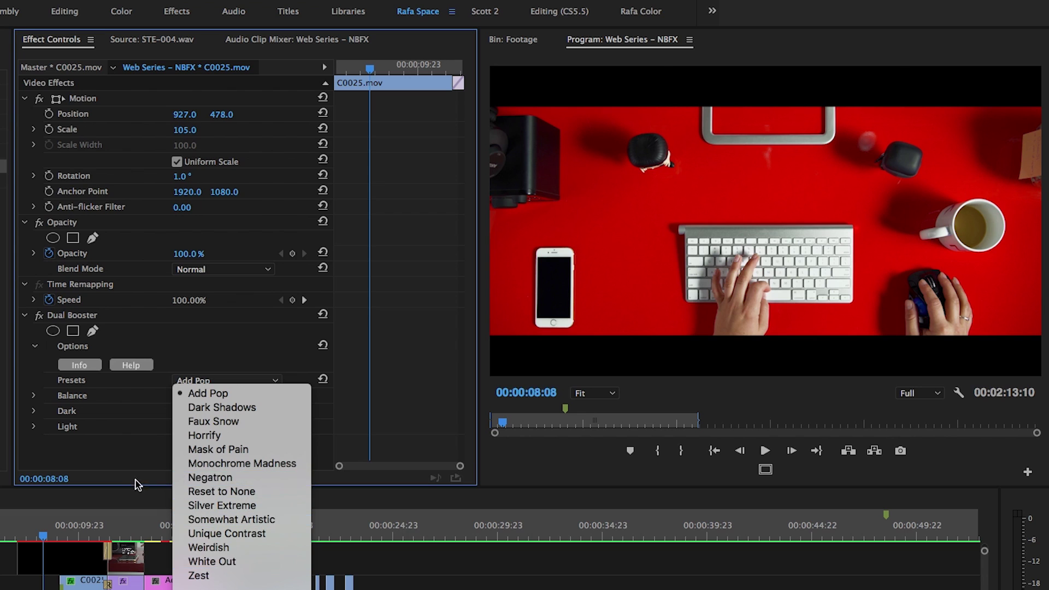
pyautogui.click(115, 458)
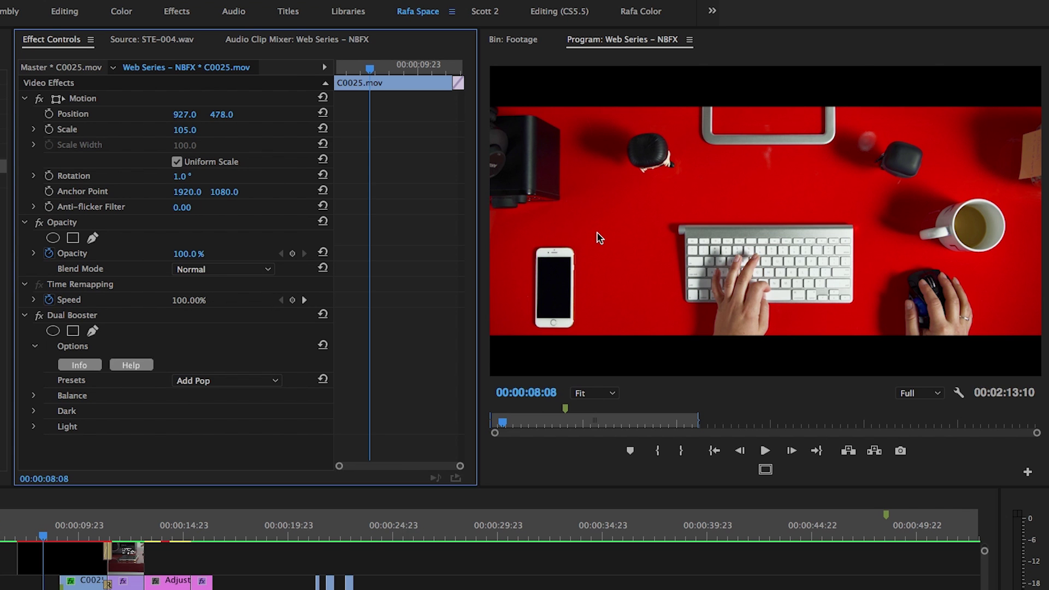
# Using the Rafa Color workspace with its scopes, lower Dual Booster's Light Brightness to 27.02 and return to the Rafa Space workspace
pyautogui.click(647, 18)
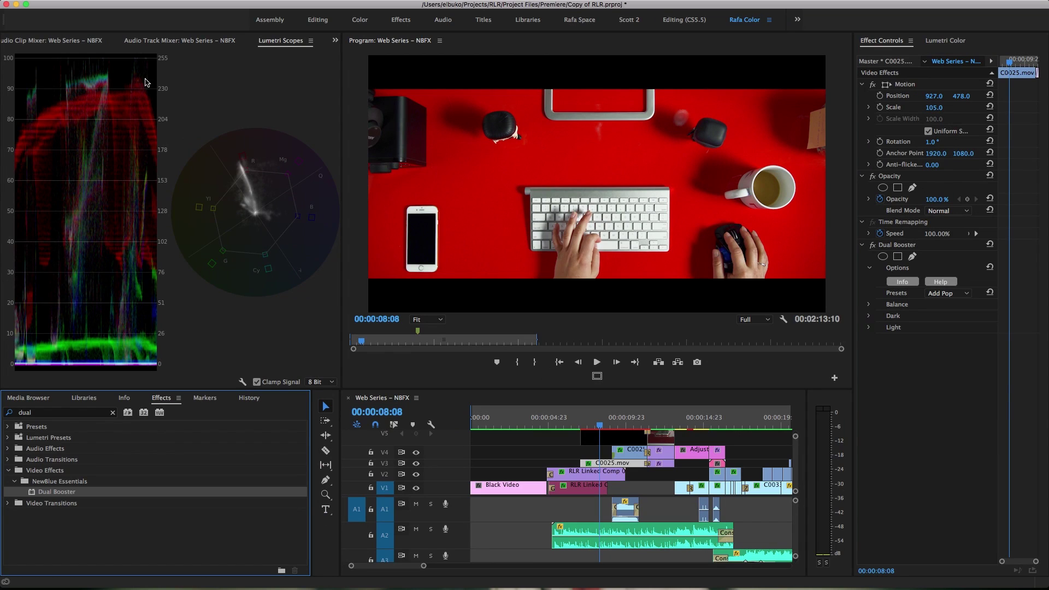
pyautogui.click(868, 327)
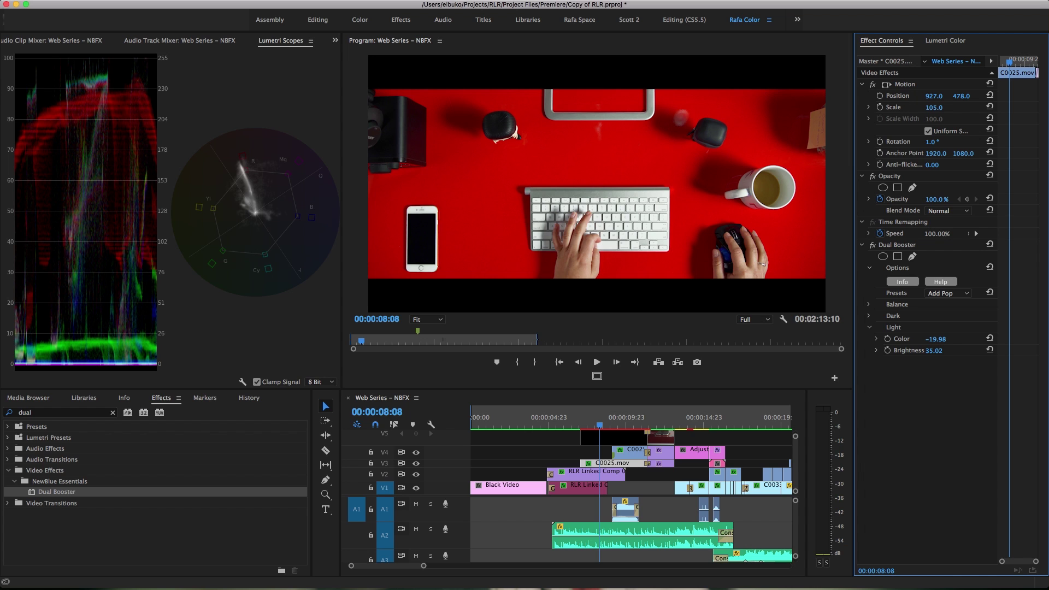
pyautogui.moveTo(933, 351); pyautogui.dragTo(930, 351)
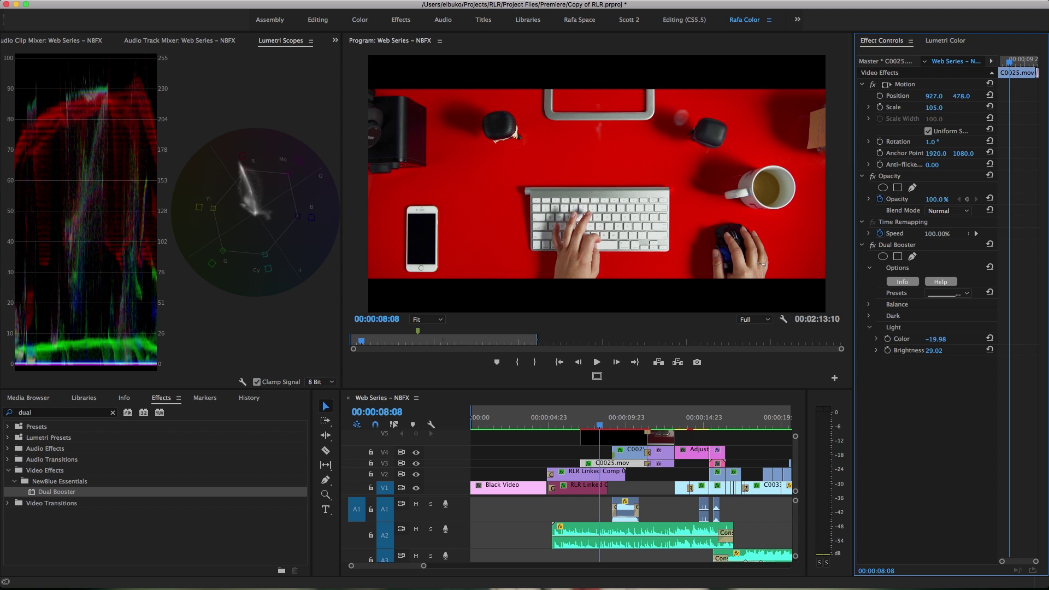
pyautogui.moveTo(933, 350); pyautogui.dragTo(937, 351)
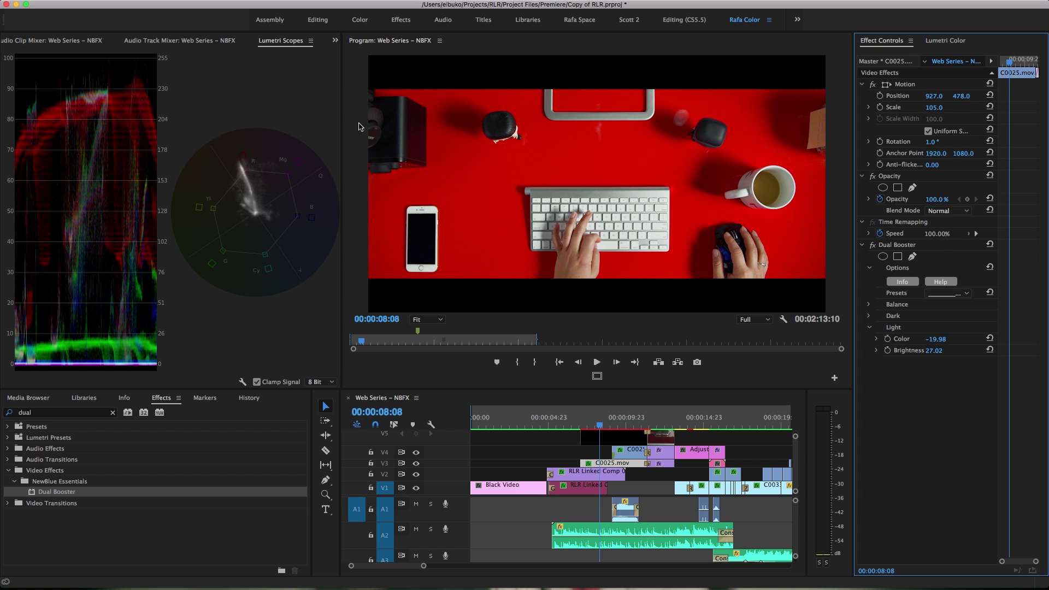
pyautogui.click(579, 20)
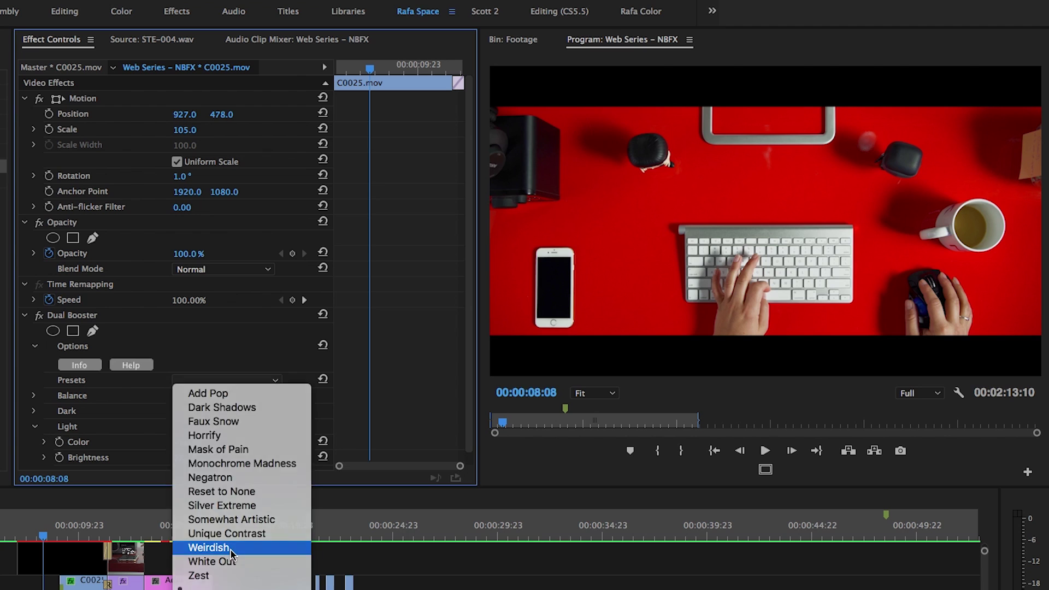
# Try the Weirdish, Horrify, Negatron and Silver Extreme presets of Dual Booster on C0025.mov
pyautogui.click(243, 541)
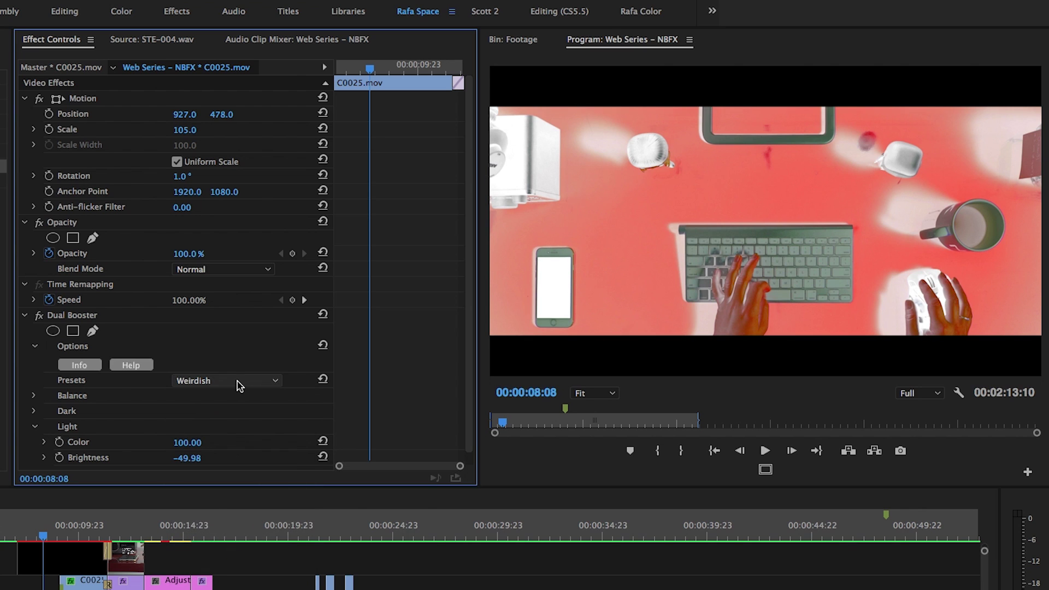
pyautogui.click(236, 381)
pyautogui.click(224, 435)
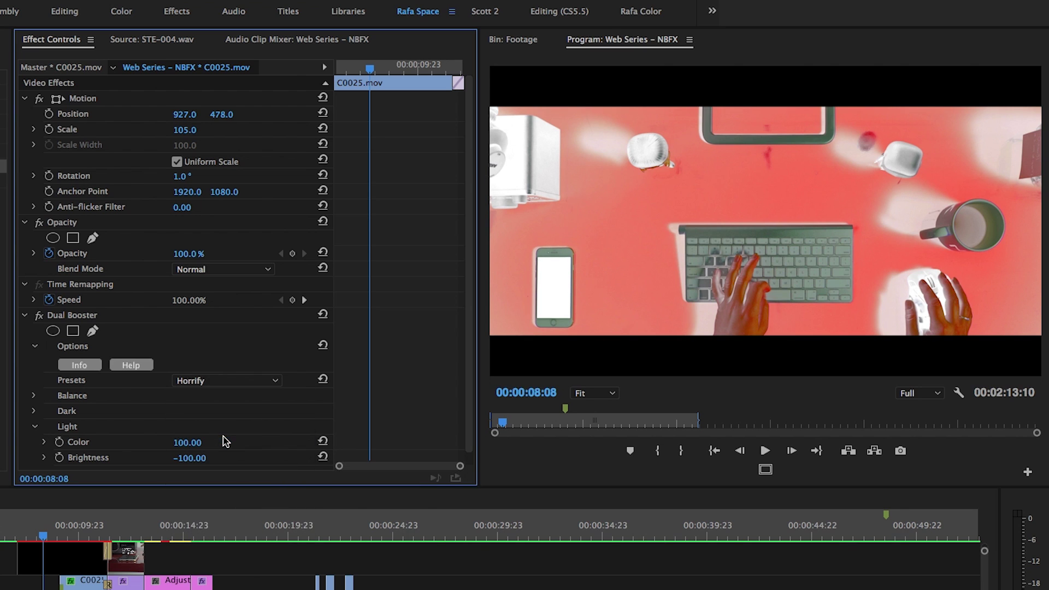
pyautogui.click(230, 384)
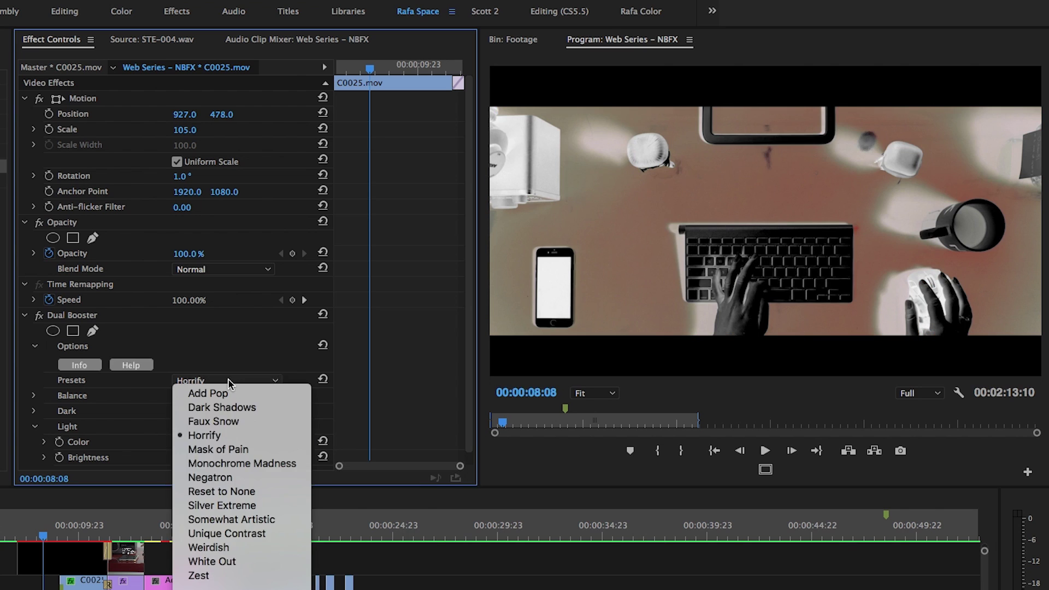
pyautogui.click(223, 479)
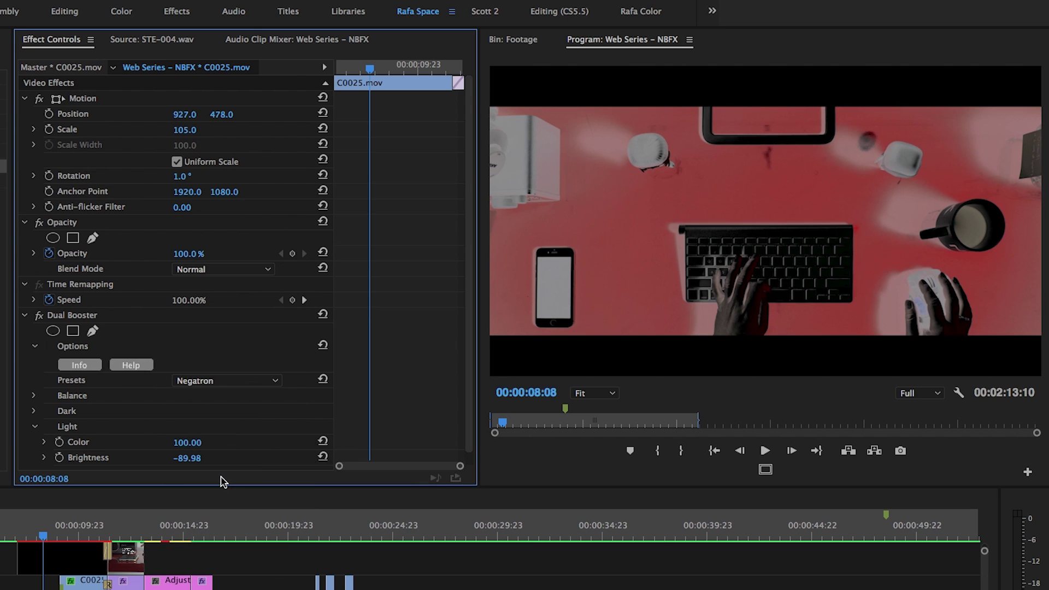
pyautogui.click(232, 380)
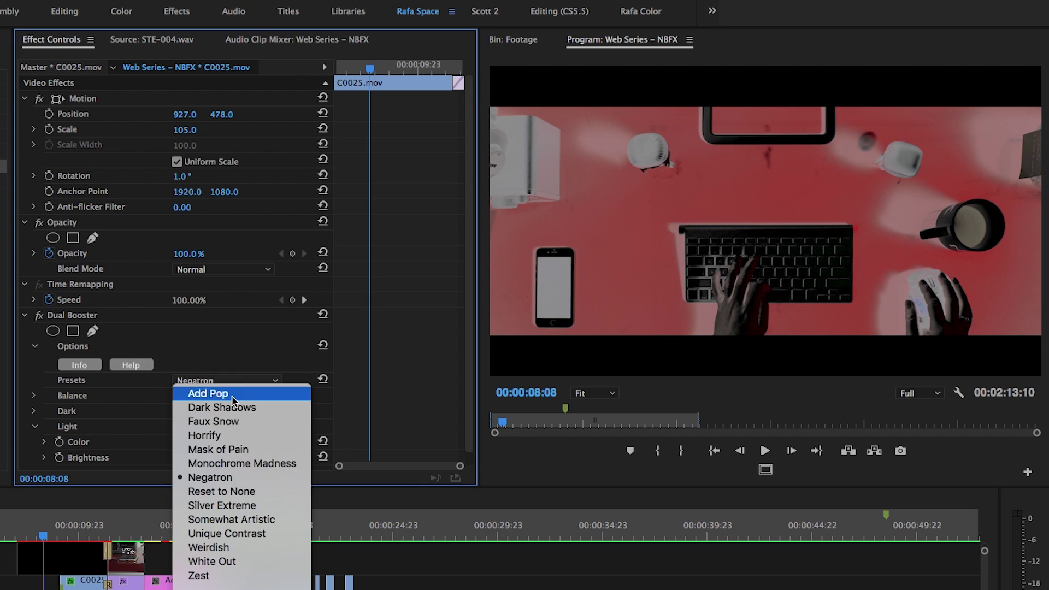
pyautogui.click(222, 506)
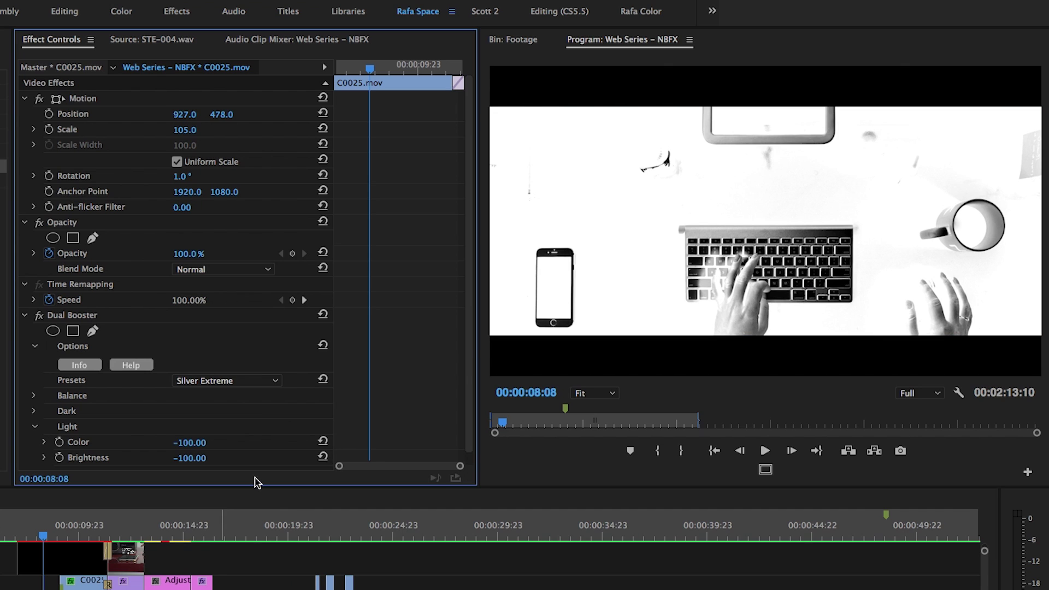
# Set the Dual Booster preset on C0025.mov back to Add Pop
pyautogui.click(222, 381)
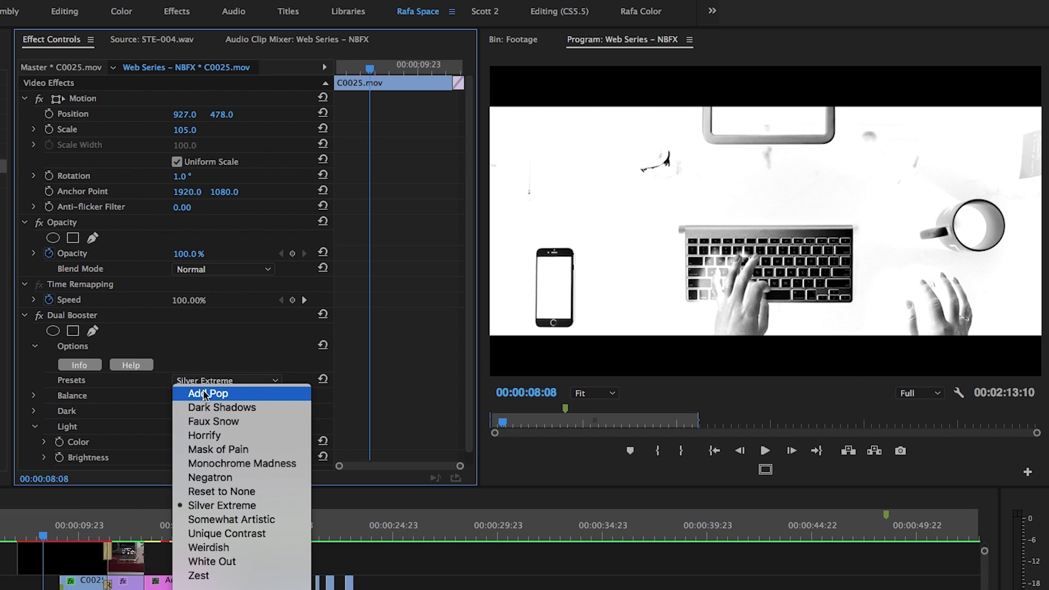
pyautogui.click(206, 393)
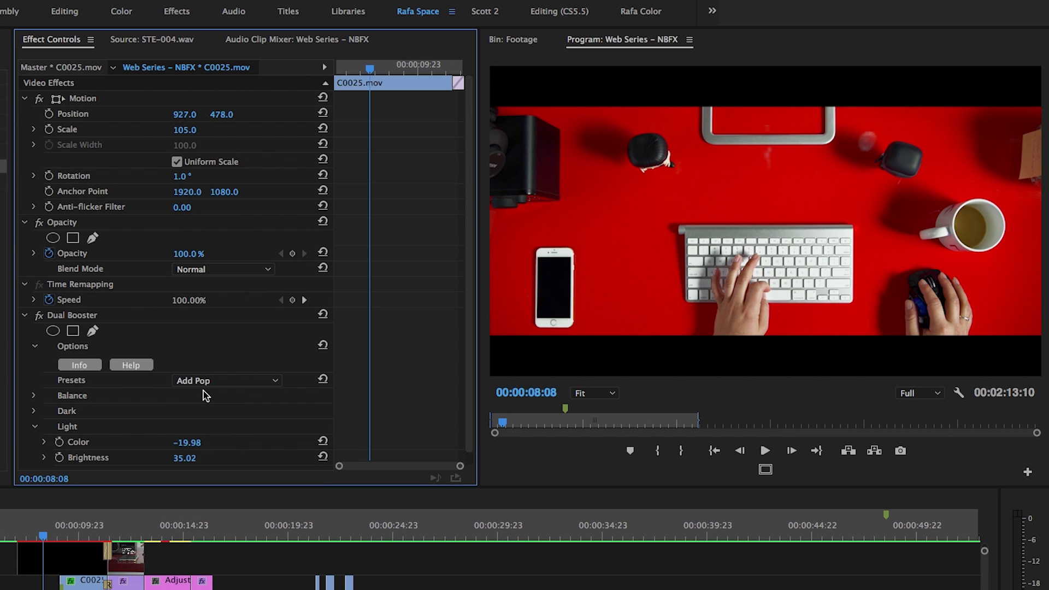